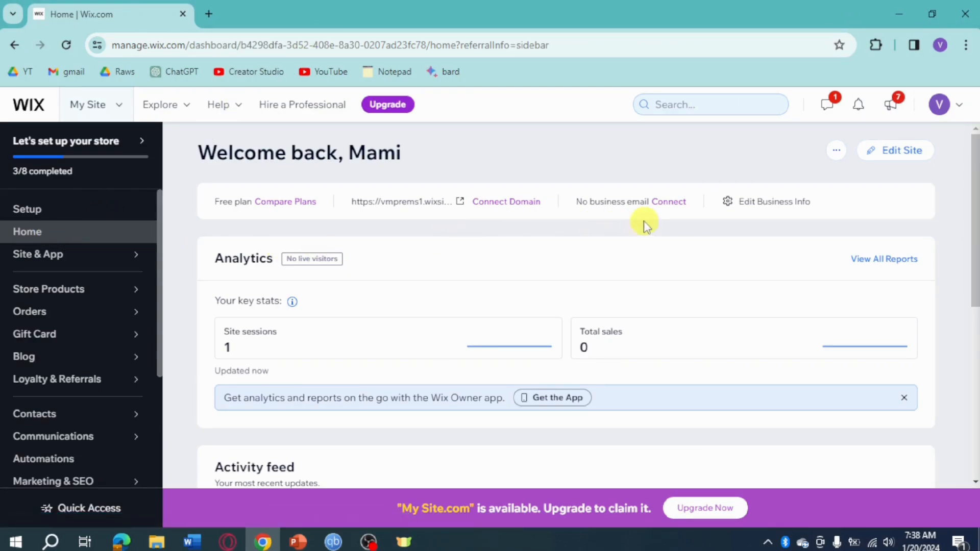
Open the Business Email settings page from the dashboard's 'No business email' Connect option
click(666, 203)
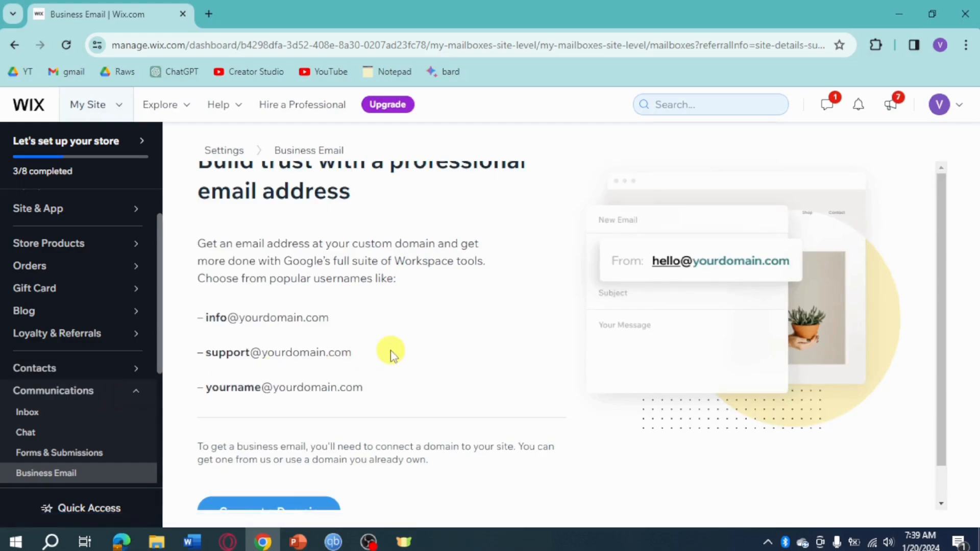
scroll(390, 352, down, 1)
Search the domain vmprems.com on Connect a Domain and dismiss the upgrade offer
click(292, 474)
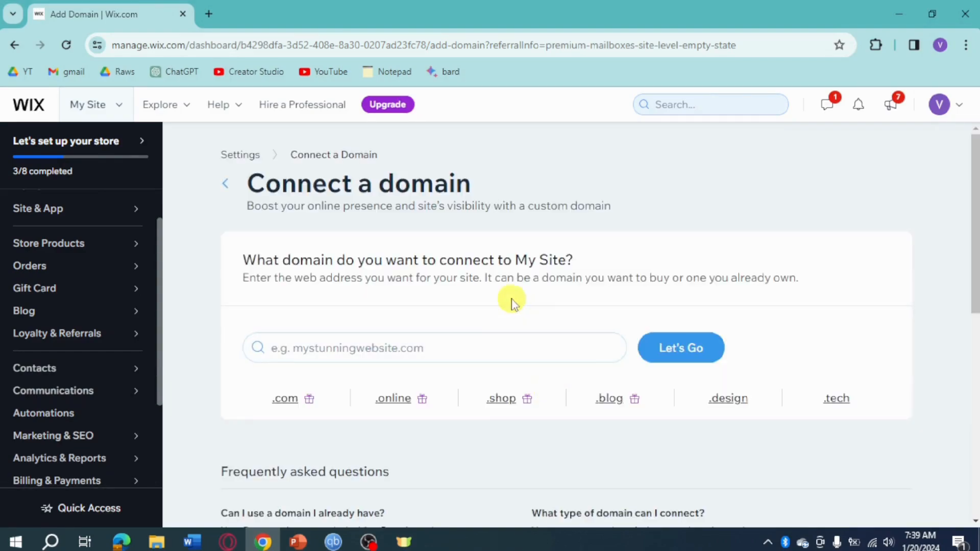
scroll(510, 299, down, 3)
scroll(513, 301, up, 1)
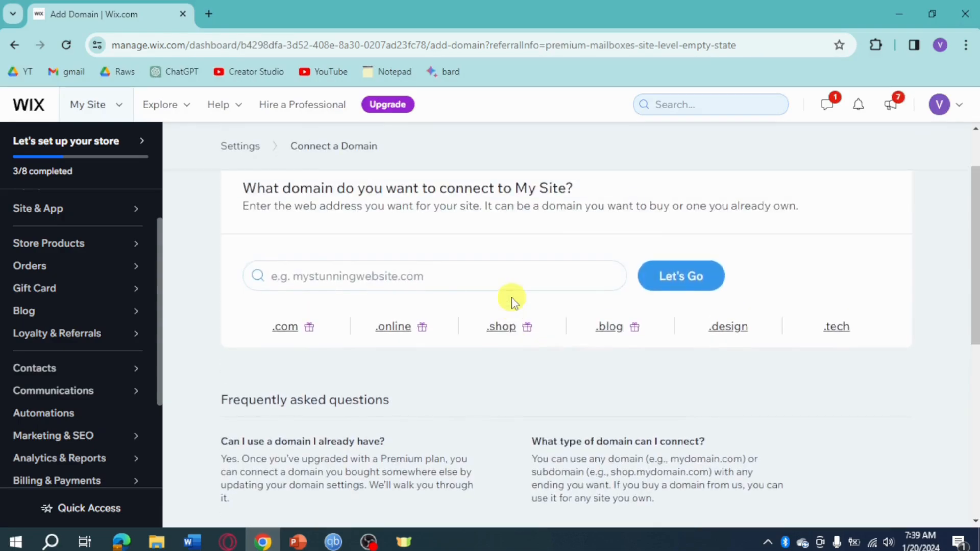
click(443, 273)
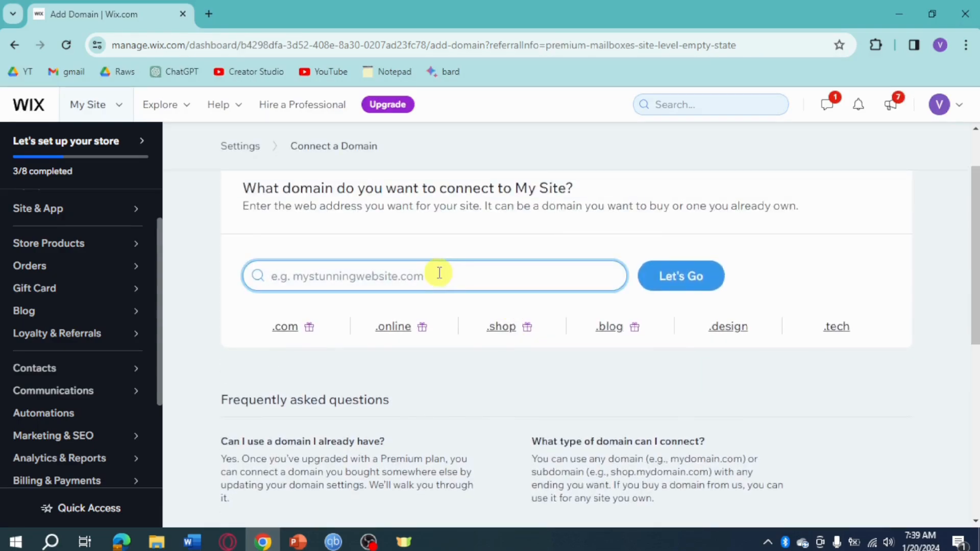
text(m)
key(BackSpace)
text(vmprems)
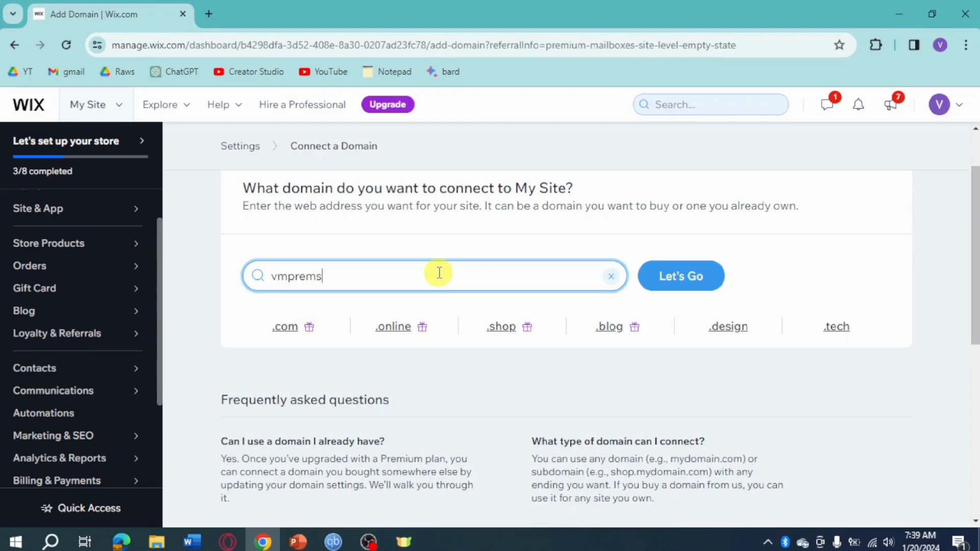
key(Return)
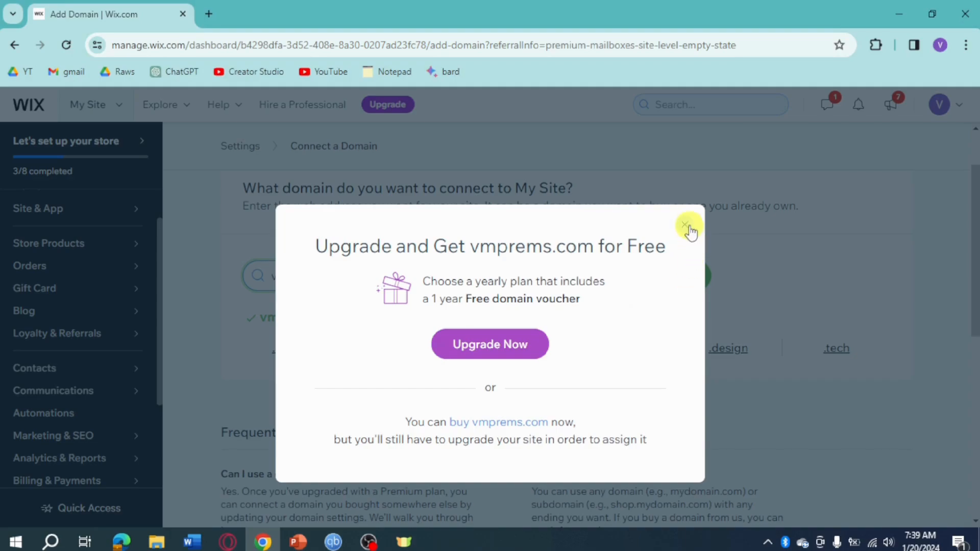
click(686, 225)
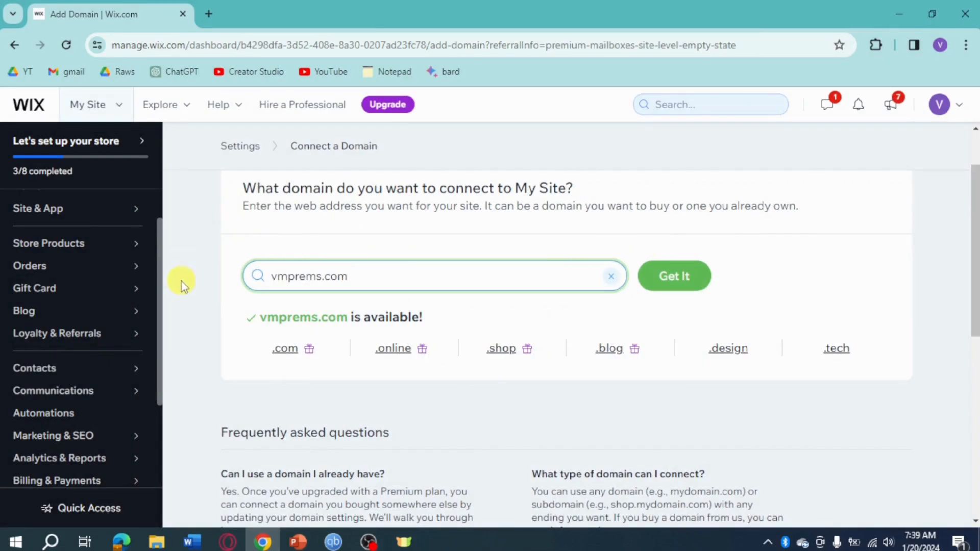
Go through Marketing & SEO in the sidebar to the Email Marketing page
click(105, 439)
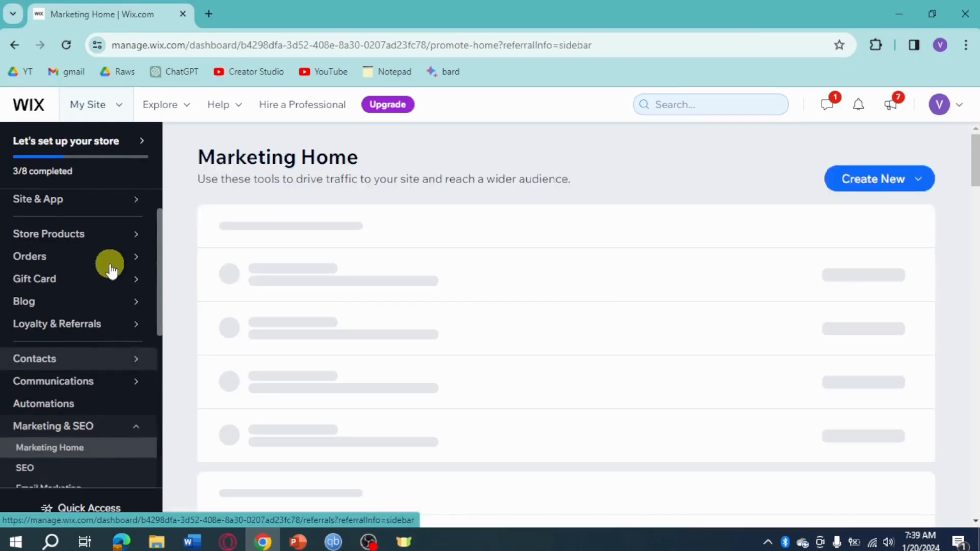
scroll(111, 271, down, 4)
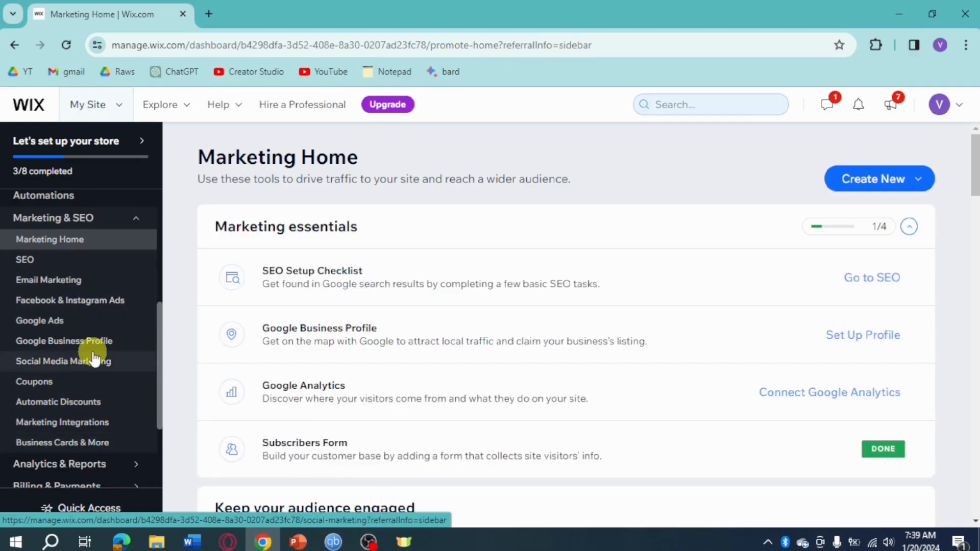
click(75, 280)
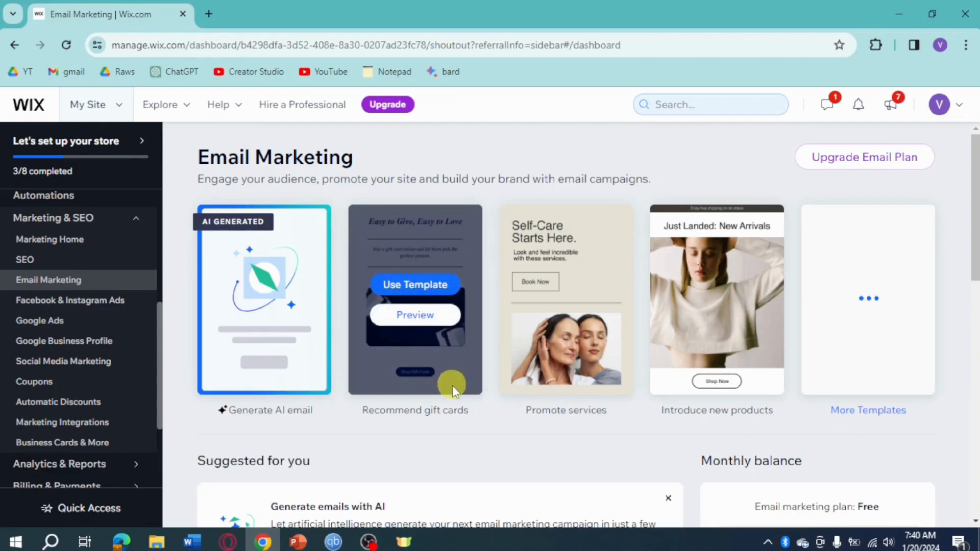
View all email campaigns to list the 'Add a Catchy Header' draft
scroll(663, 423, down, 3)
scroll(669, 423, down, 3)
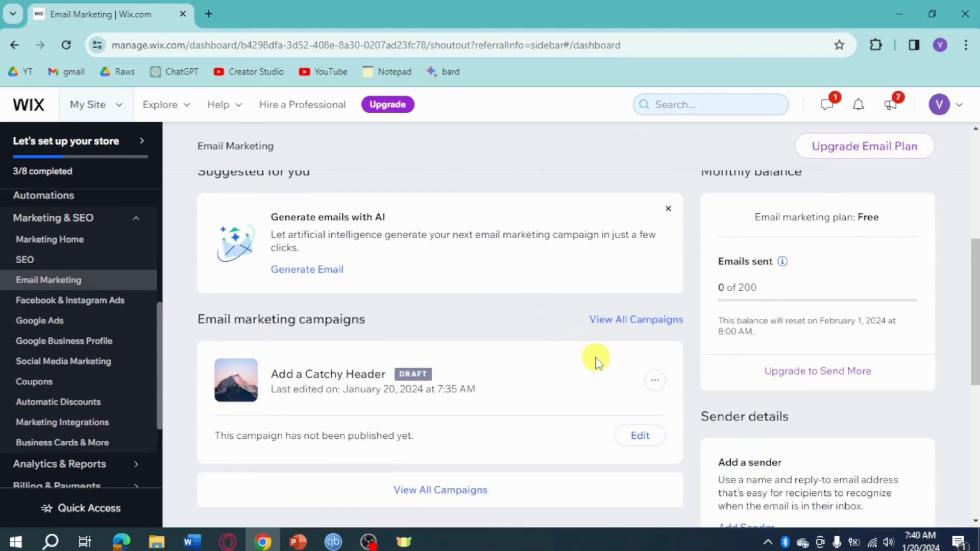
scroll(600, 376, down, 6)
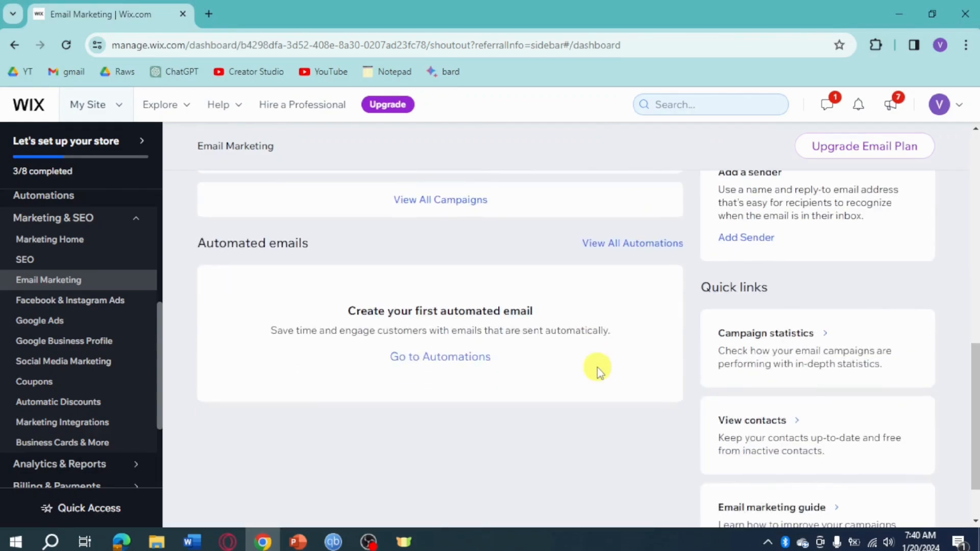
scroll(600, 371, down, 1)
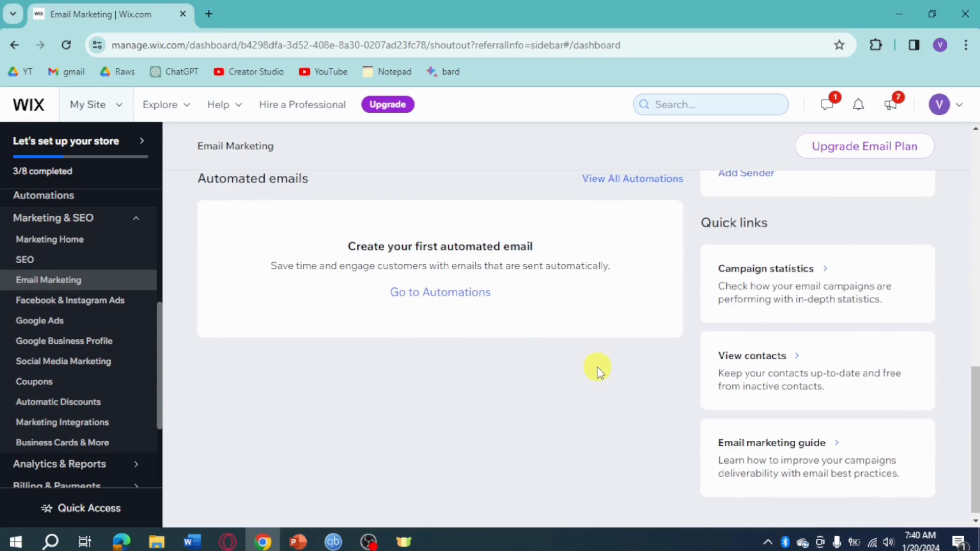
scroll(600, 371, up, 4)
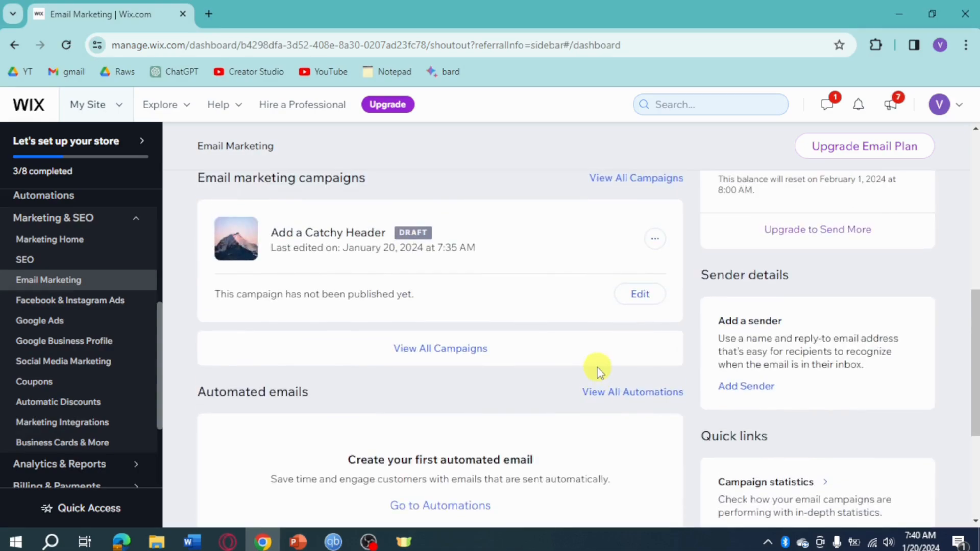
scroll(598, 371, up, 2)
click(632, 253)
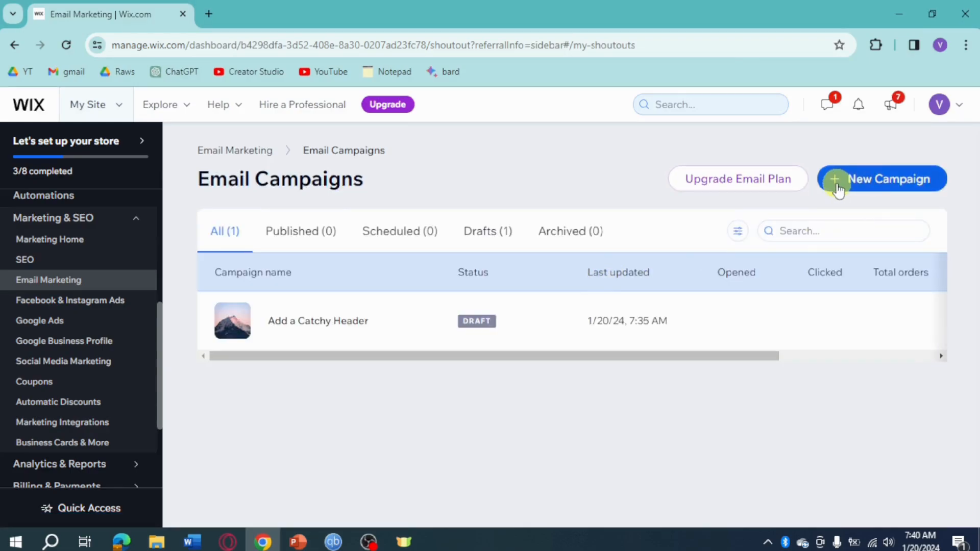
mouse_move(306, 334)
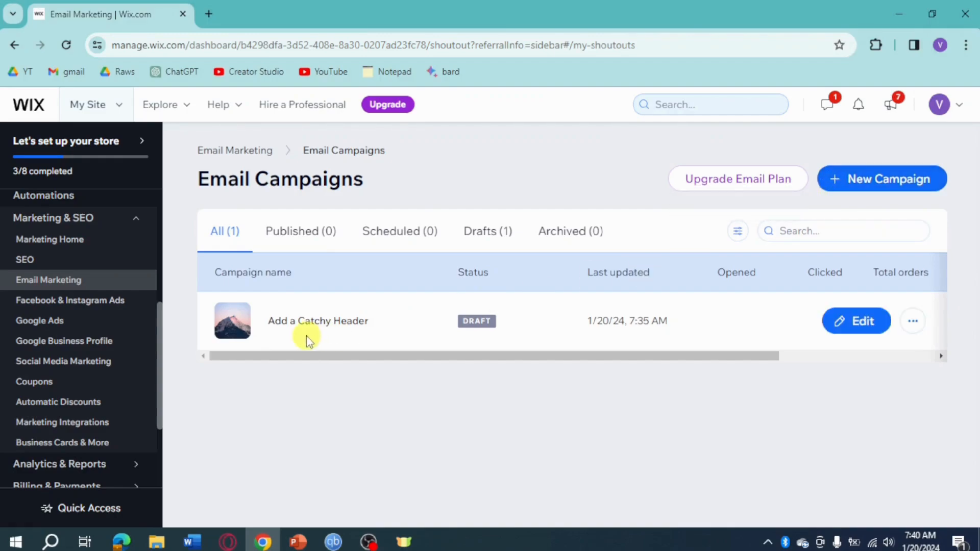
Open the 'Add a Catchy Header' draft and change its header to 'Comfort in your feet'
click(862, 322)
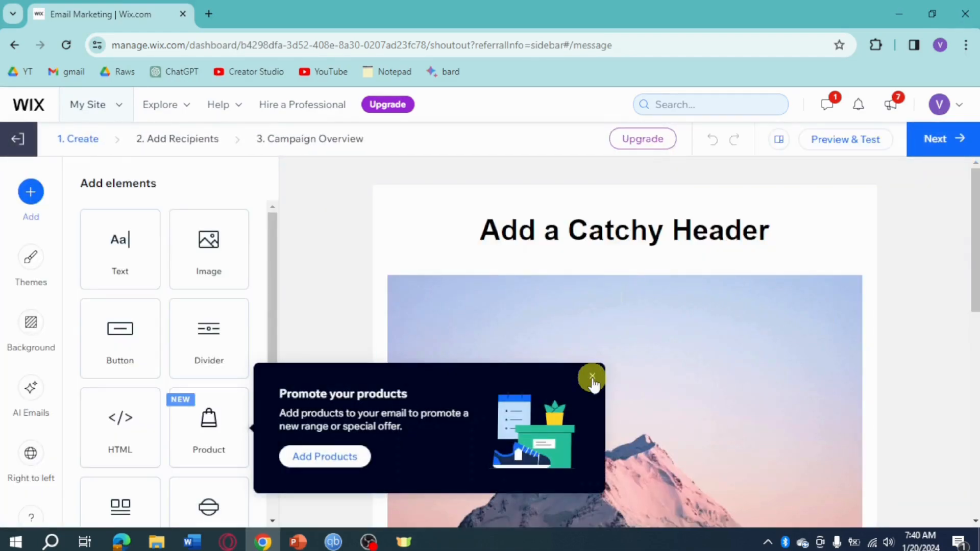
click(592, 379)
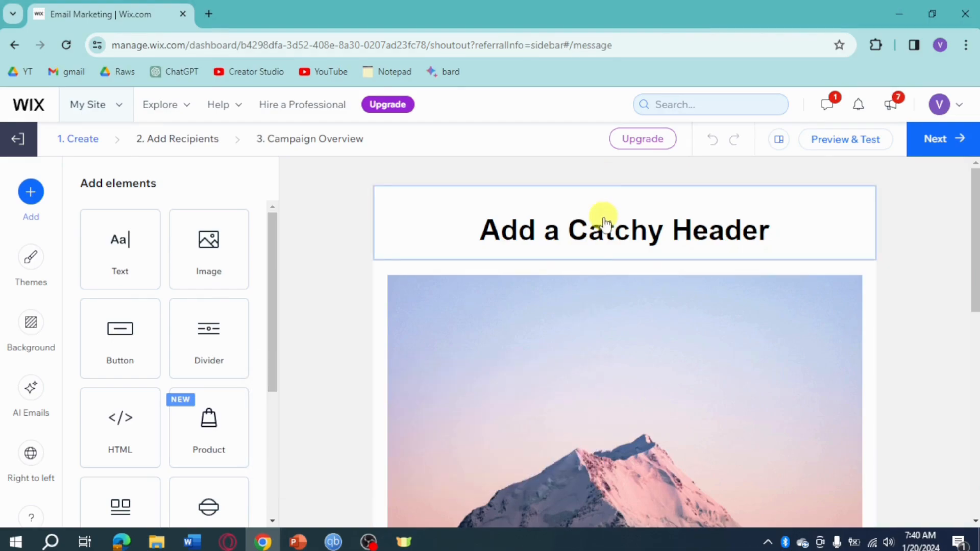
click(608, 239)
click(740, 225)
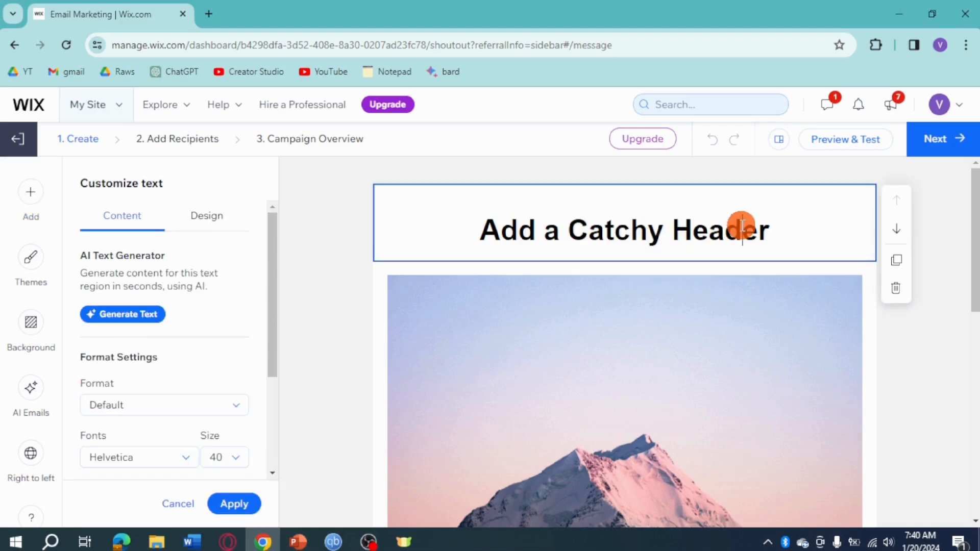
triple_click(749, 224)
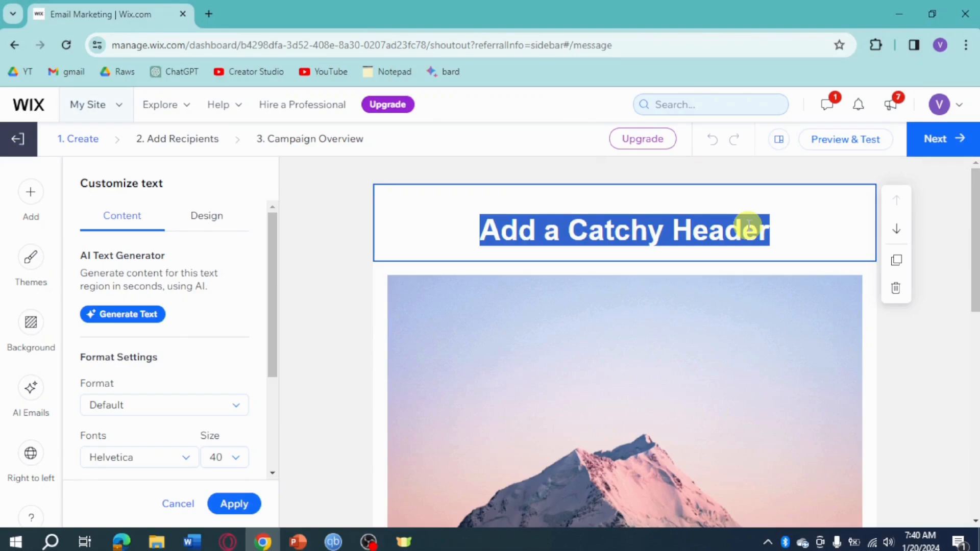
text(Co)
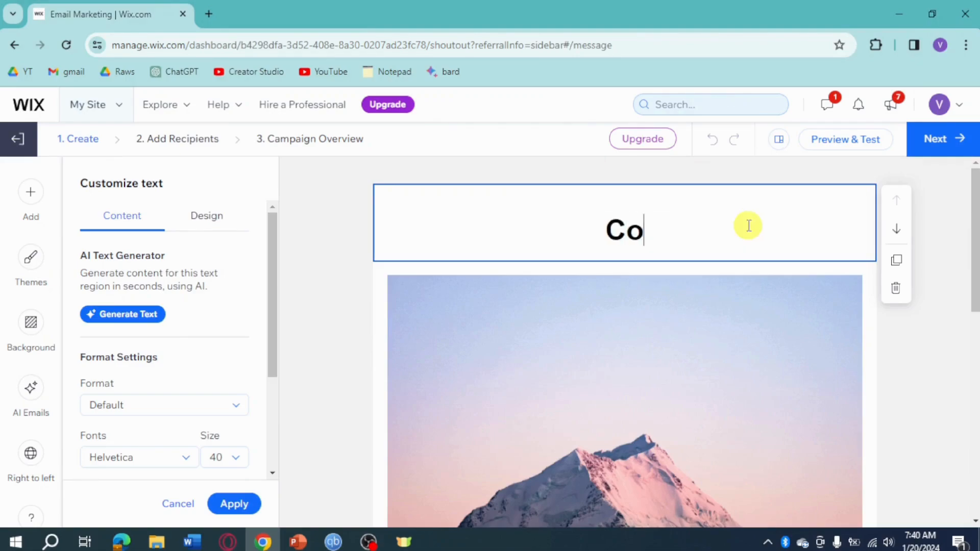
text(mfort in you)
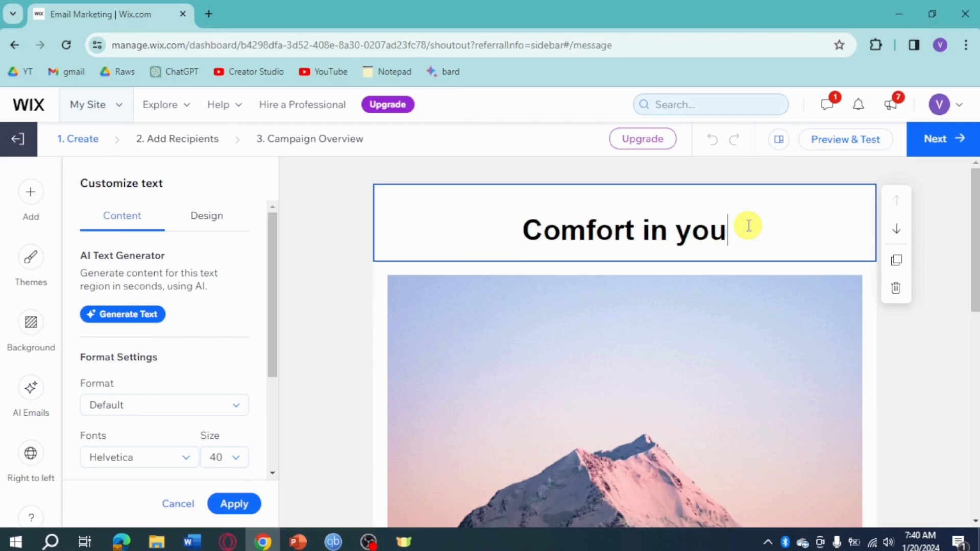
text(r feet)
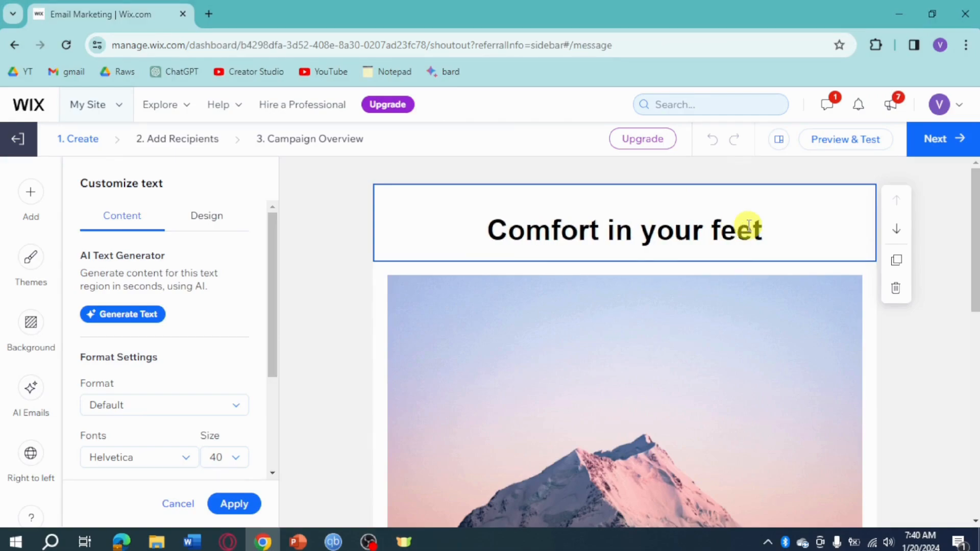
click(324, 324)
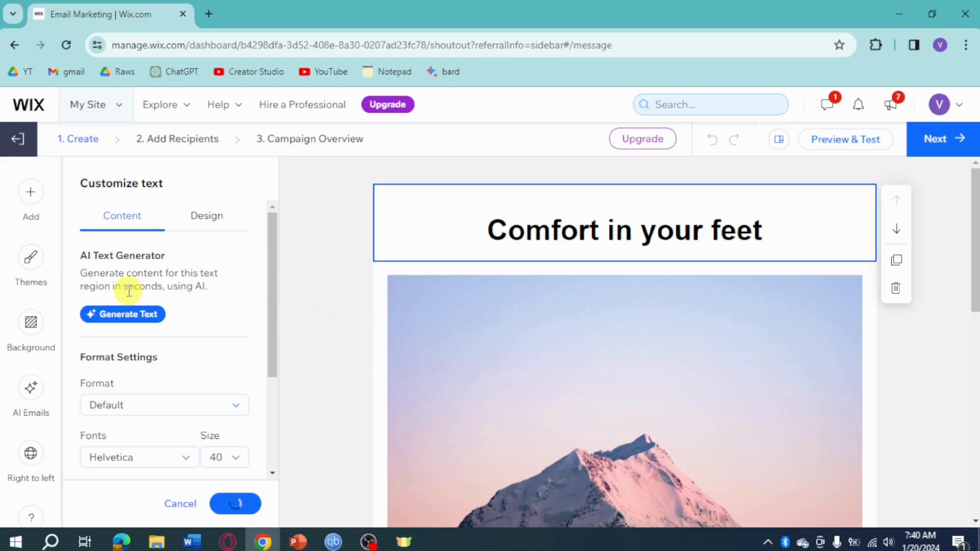
scroll(641, 396, down, 10)
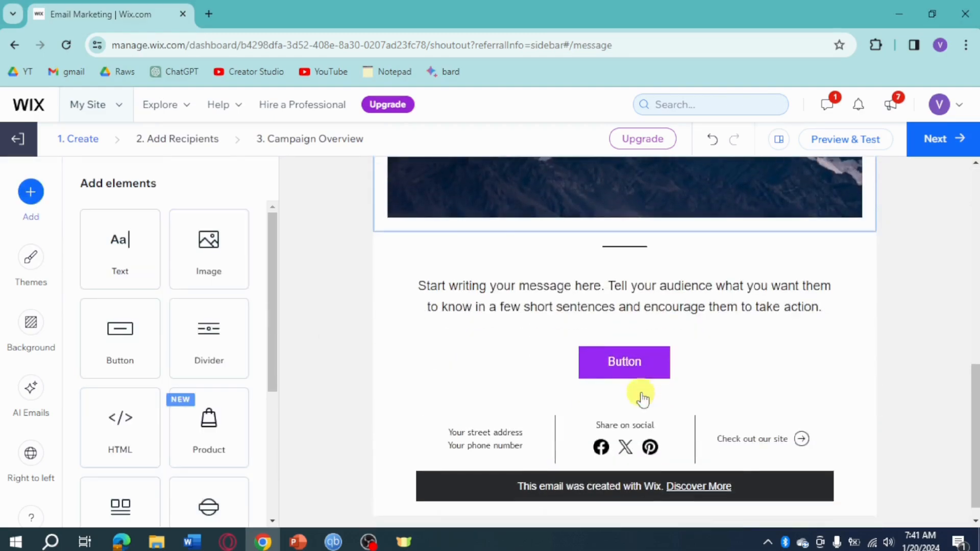
Set up AI text generation with topic Promotional, mentioning 'our 50% sale period'
click(630, 308)
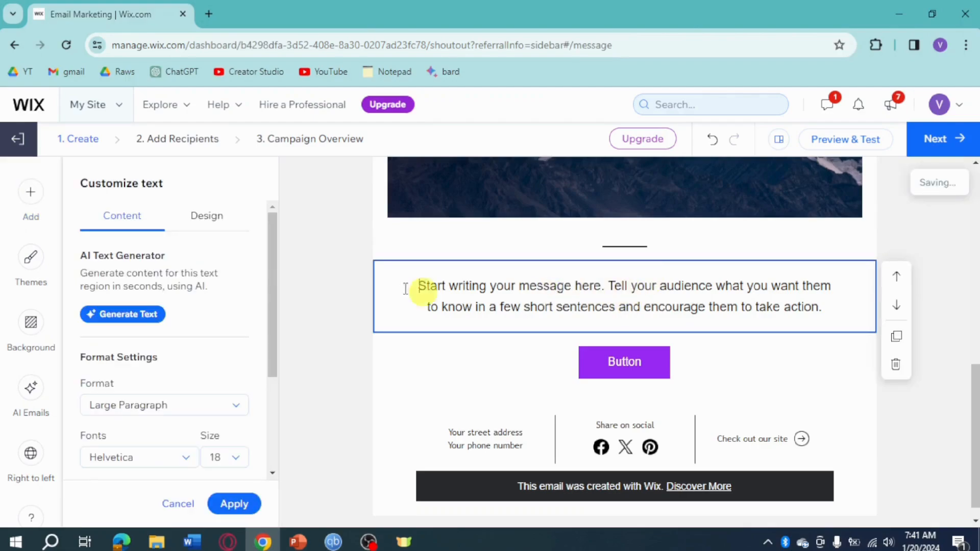
click(129, 314)
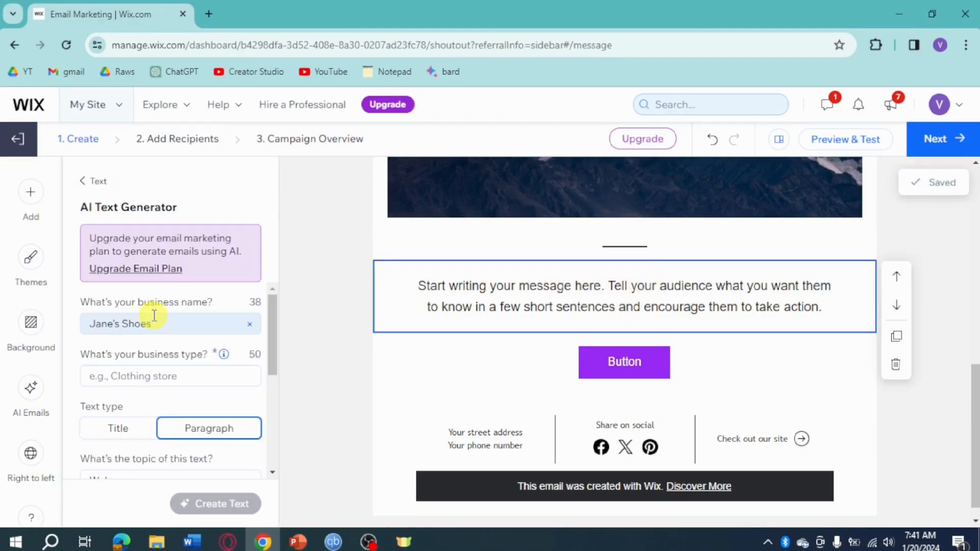
scroll(193, 346, down, 3)
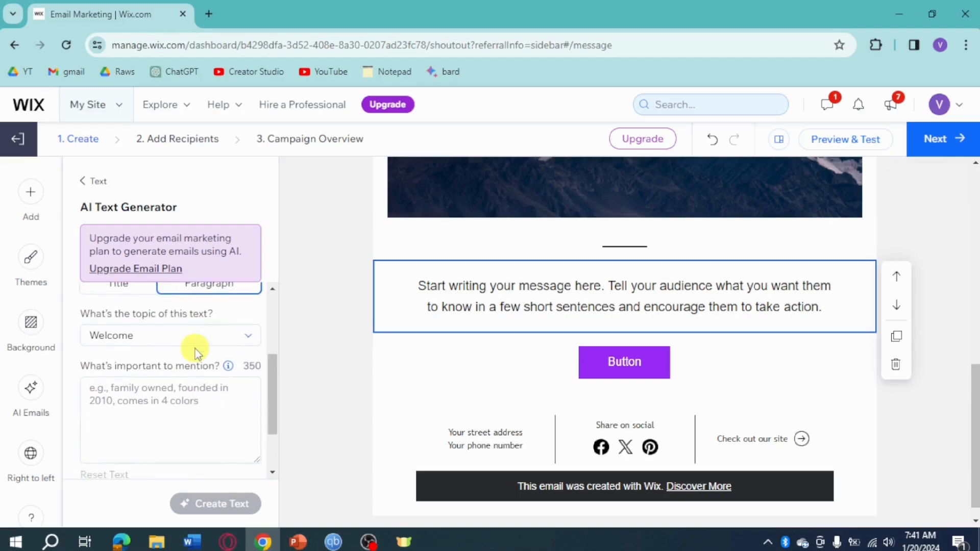
scroll(150, 364, up, 2)
click(175, 407)
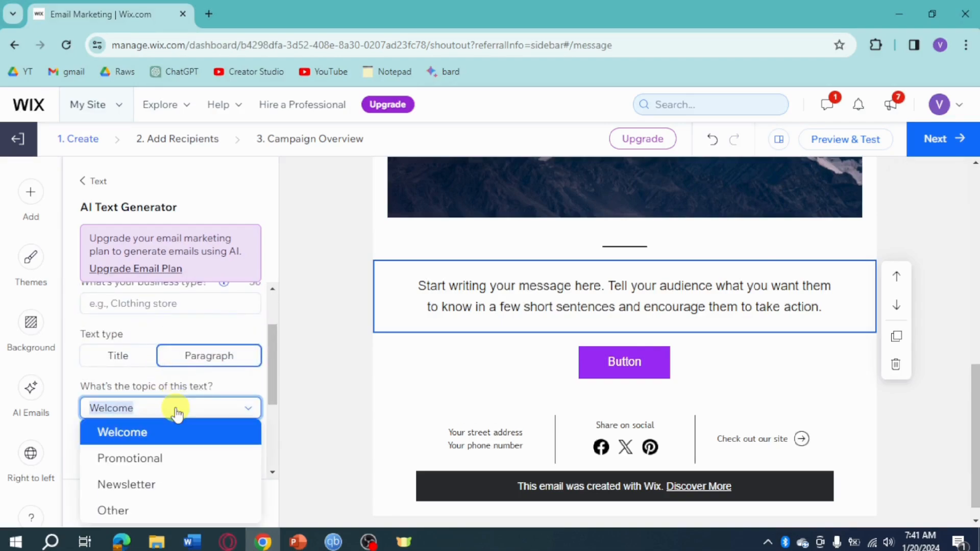
click(171, 459)
scroll(173, 378, up, 2)
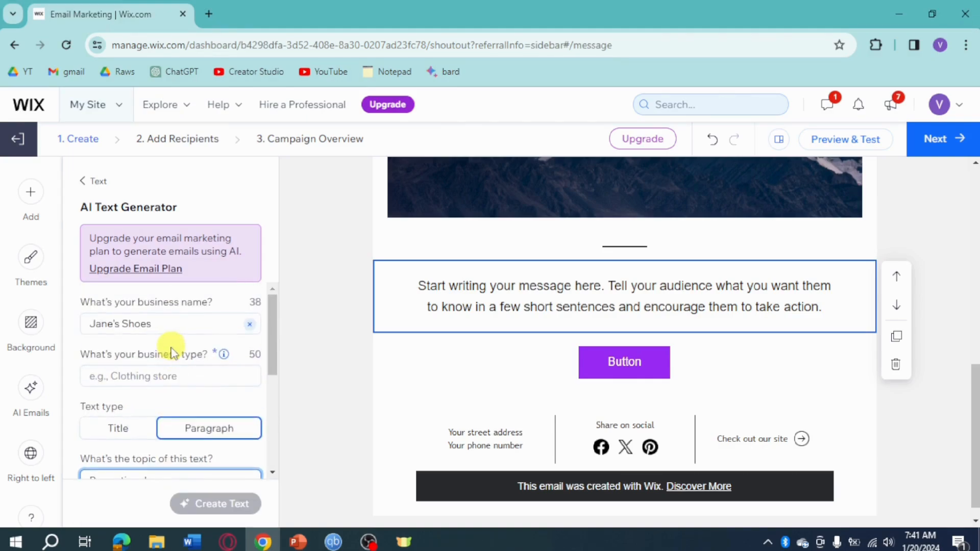
click(174, 375)
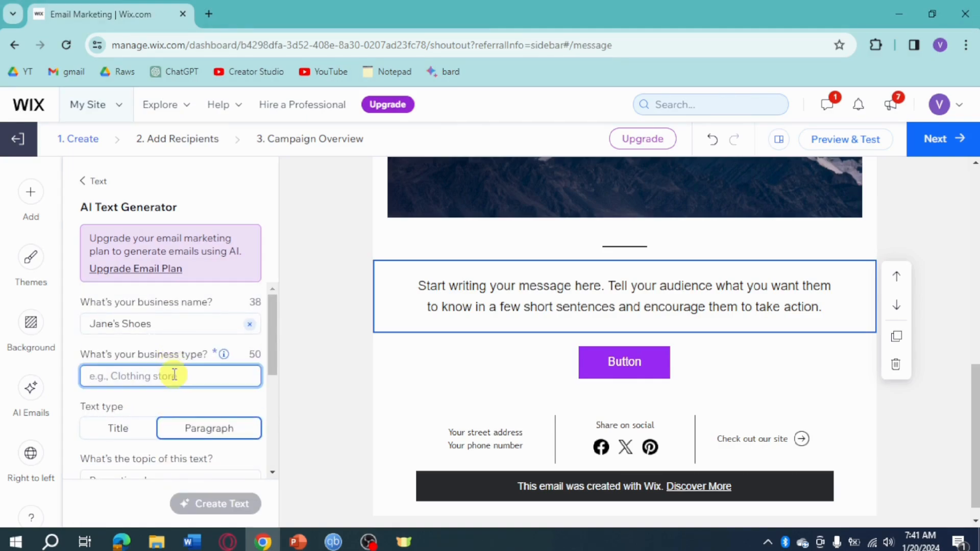
text(Shoe store)
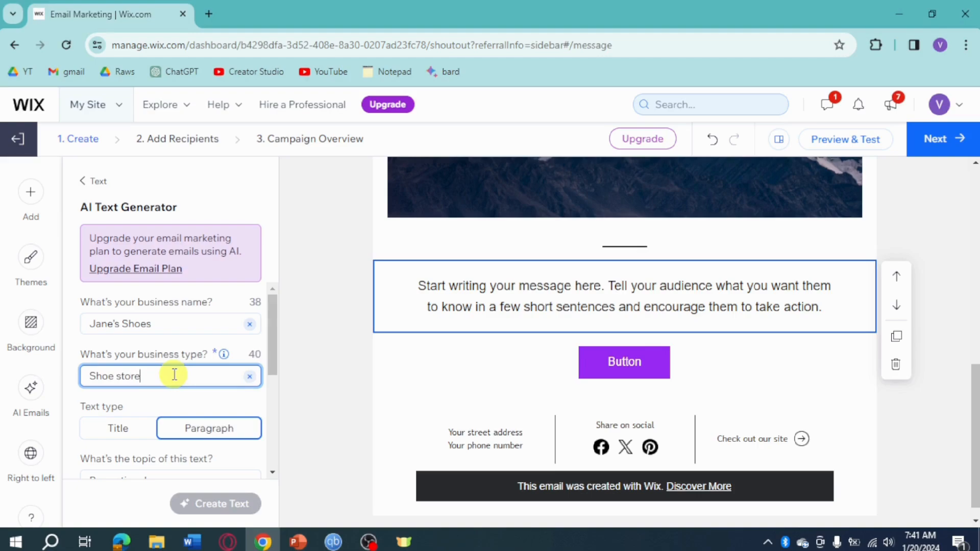
scroll(174, 374, down, 3)
click(182, 414)
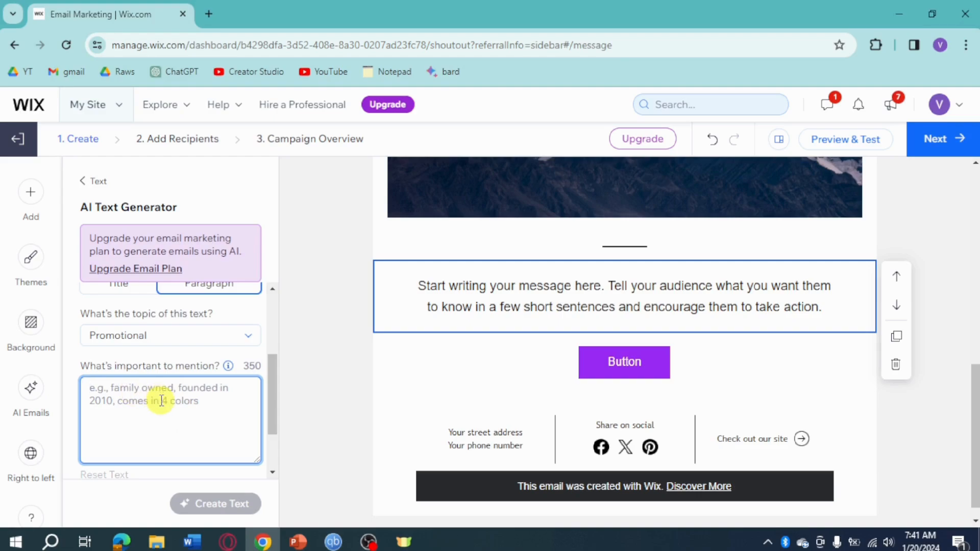
text(our)
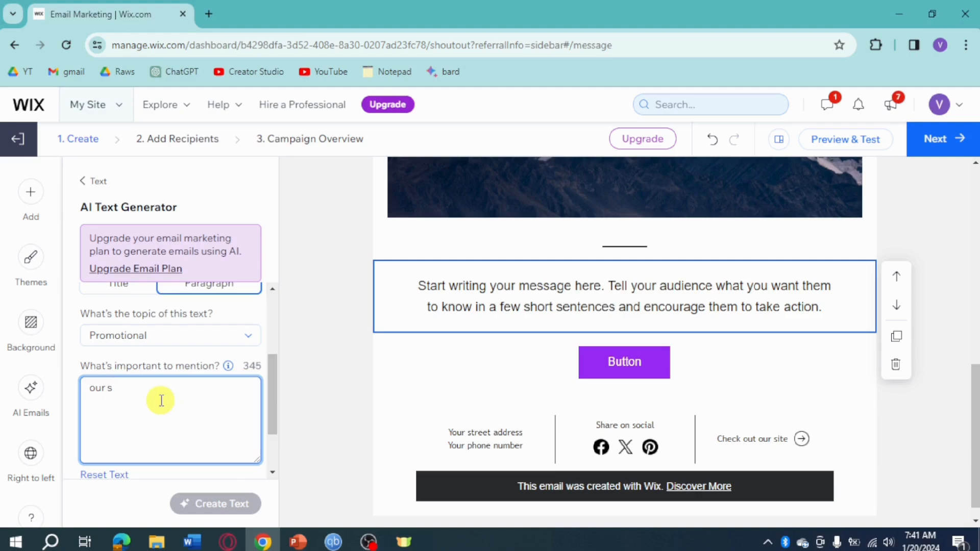
text( 50% sale period)
scroll(220, 444, down, 2)
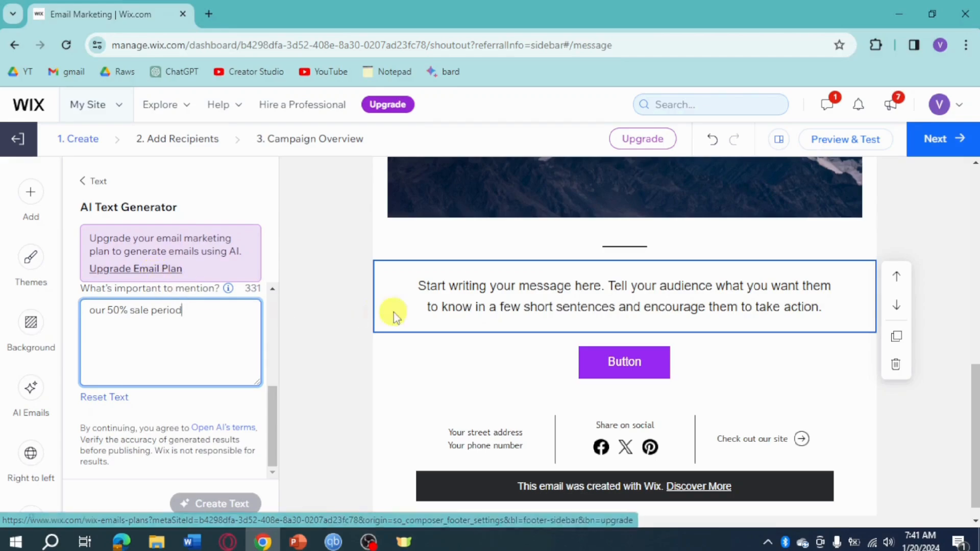
Replace the placeholder message paragraph with 'Our 50% sale'
click(672, 299)
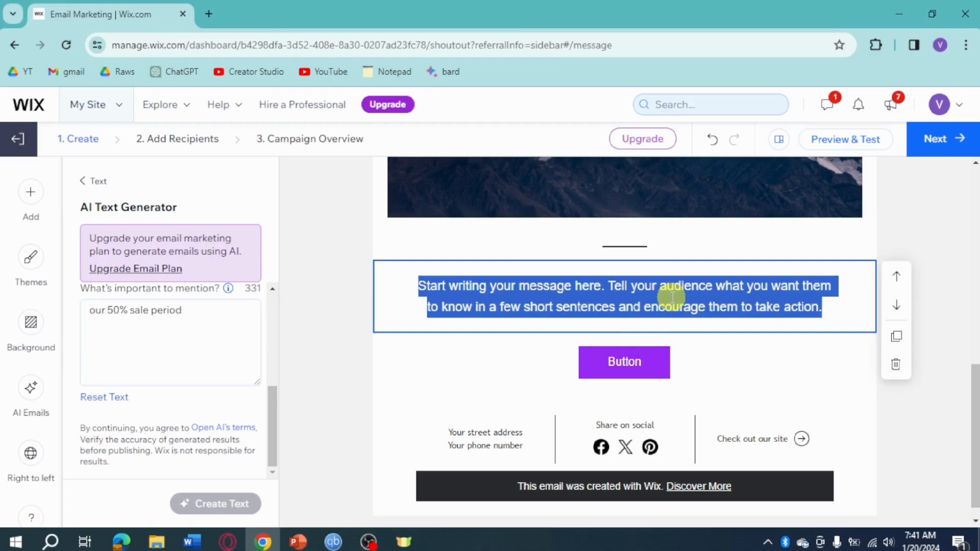
text(Our 50)
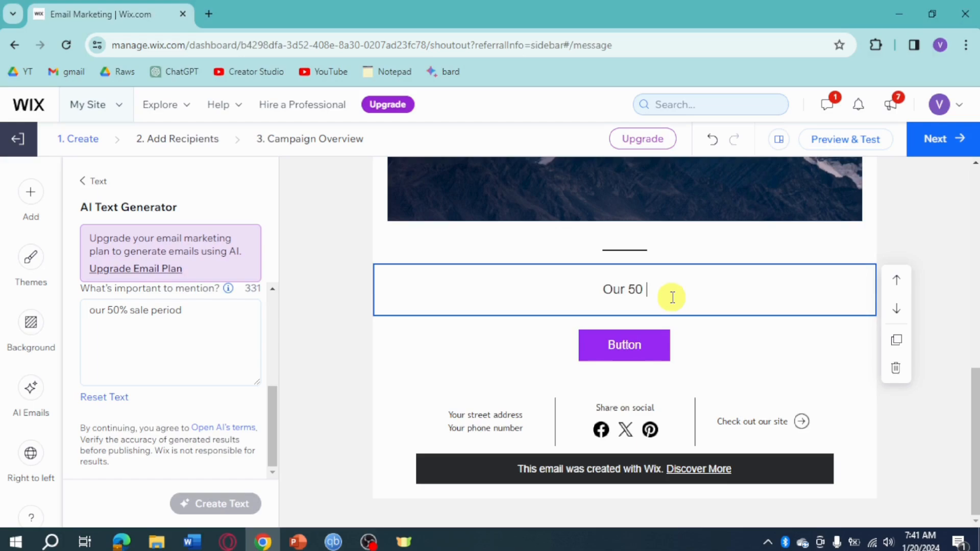
text(% sale)
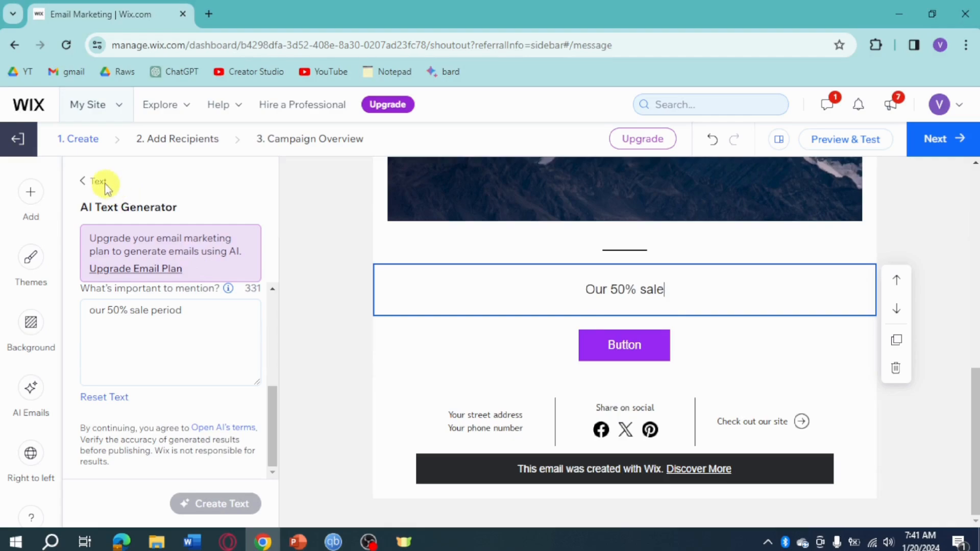
click(89, 181)
Apply the Minimal theme to the email after trying Onyx
click(29, 259)
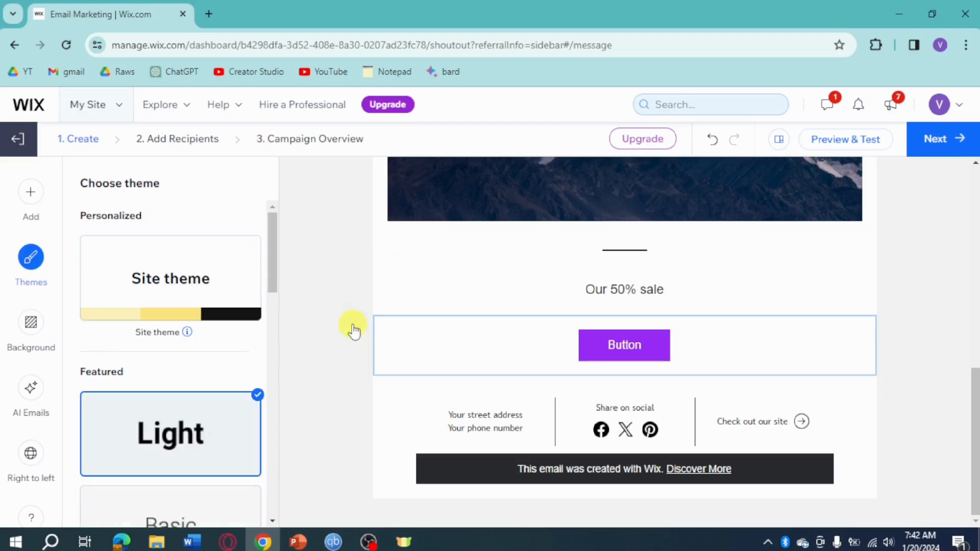
scroll(159, 372, down, 4)
click(174, 405)
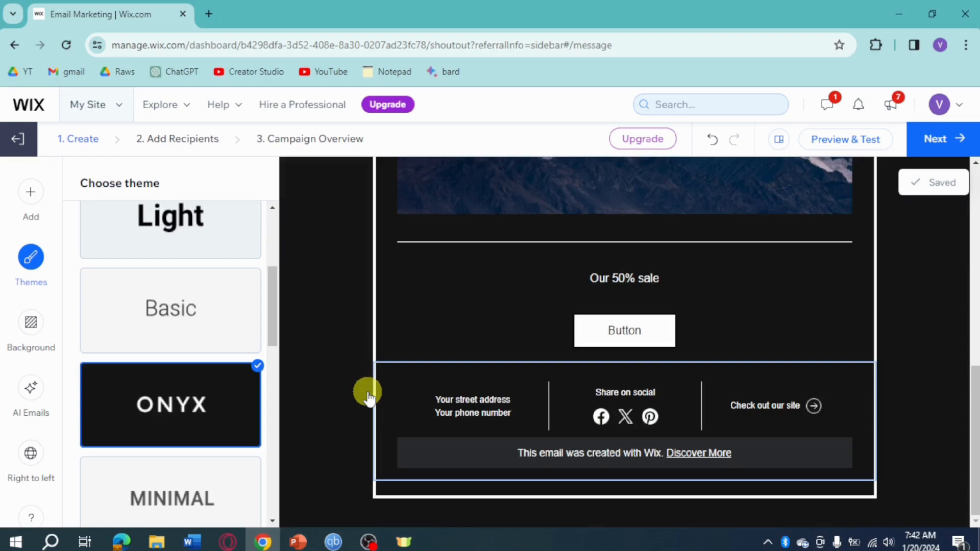
click(190, 495)
scroll(185, 424, down, 3)
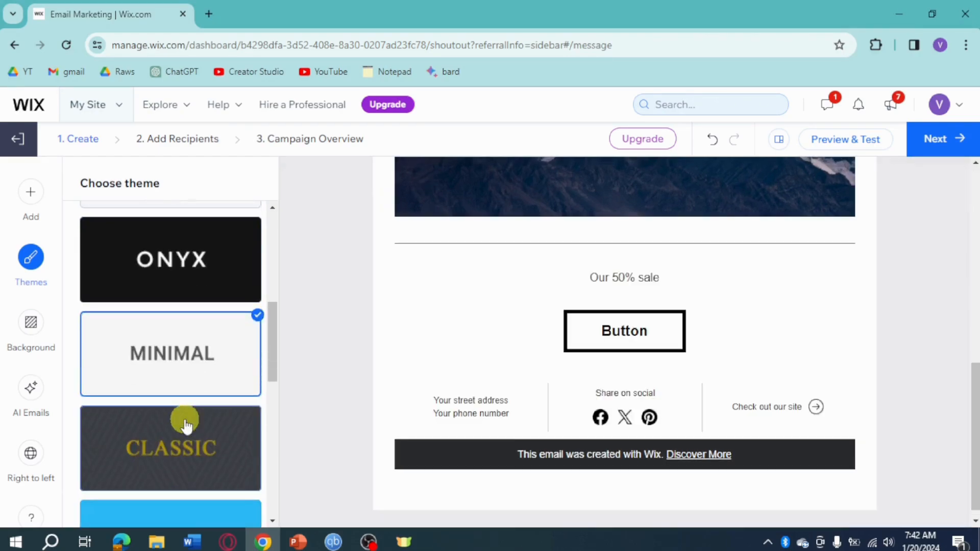
scroll(587, 398, up, 2)
scroll(587, 396, up, 2)
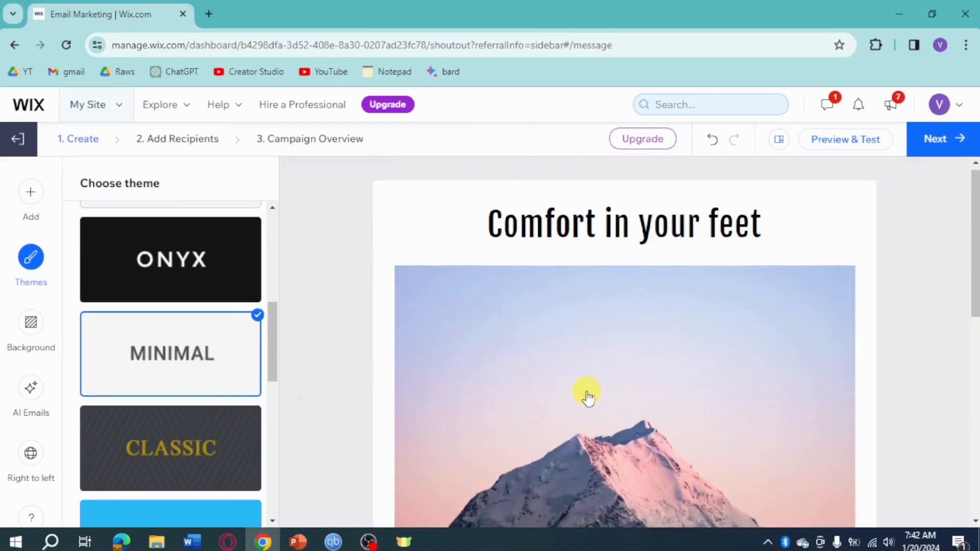
scroll(561, 398, down, 6)
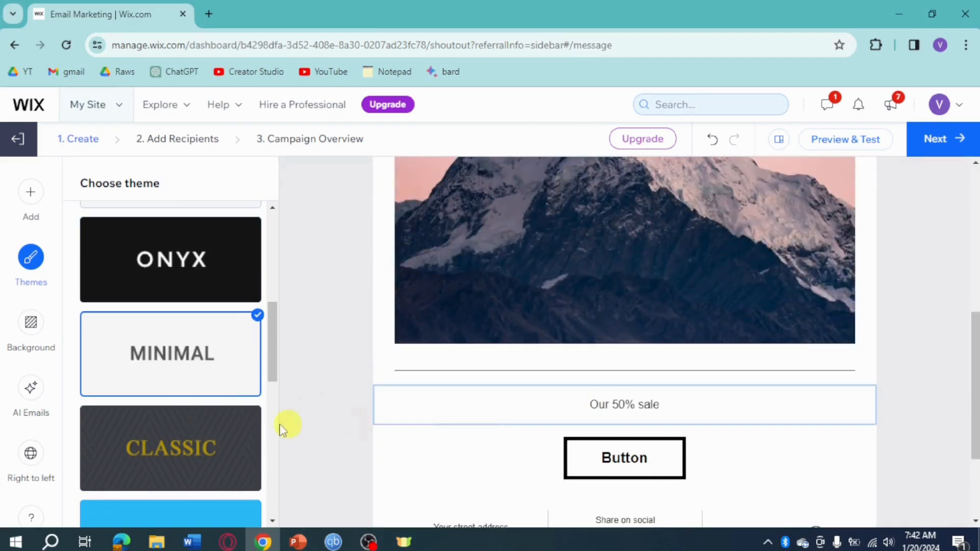
Set the email background to the fish pattern instead of the dotted one
click(31, 341)
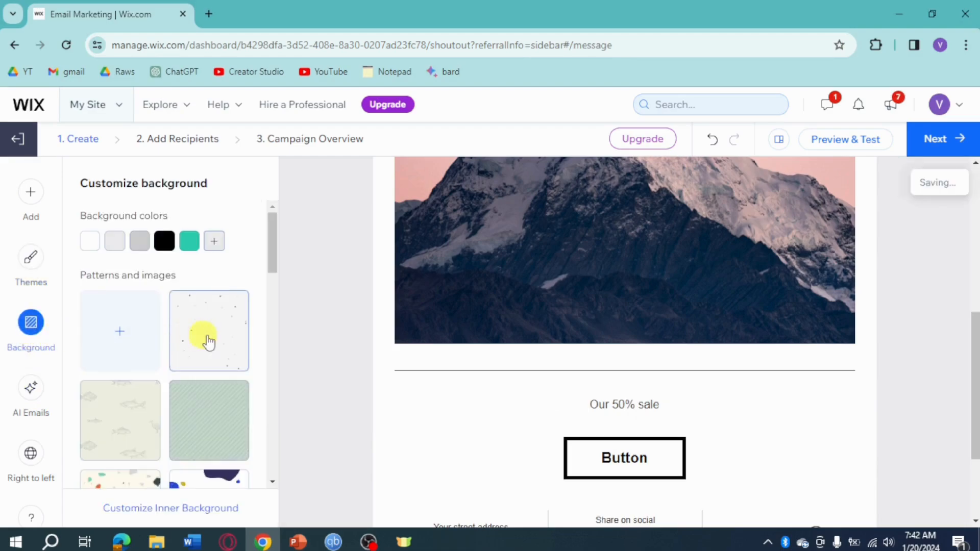
click(223, 341)
click(143, 420)
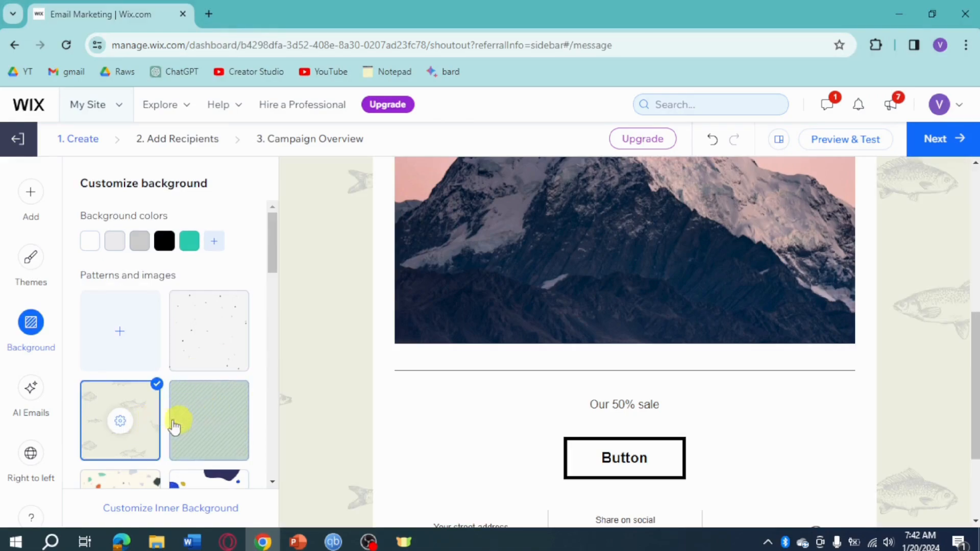
click(32, 388)
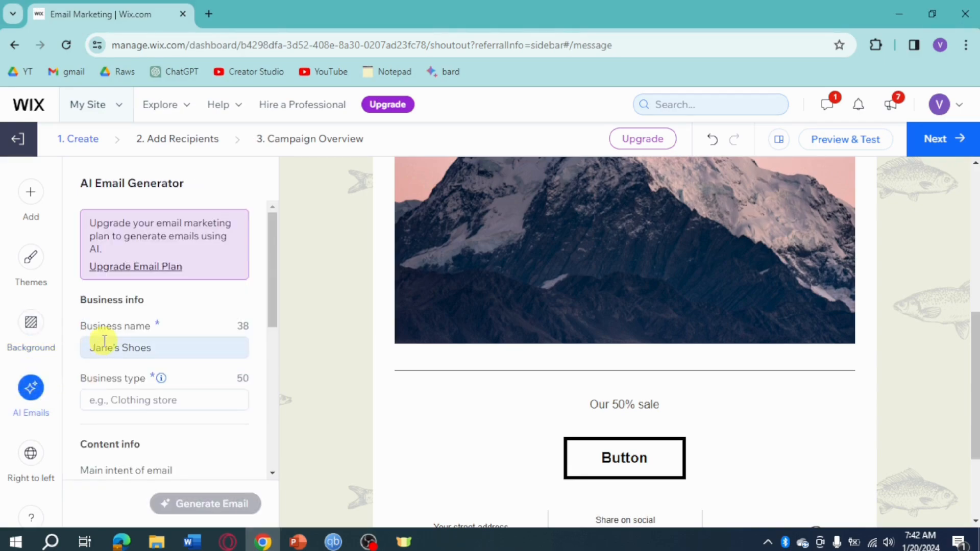
Check the right-to-left display option, then open the email's Preview & Test page
scroll(79, 366, down, 2)
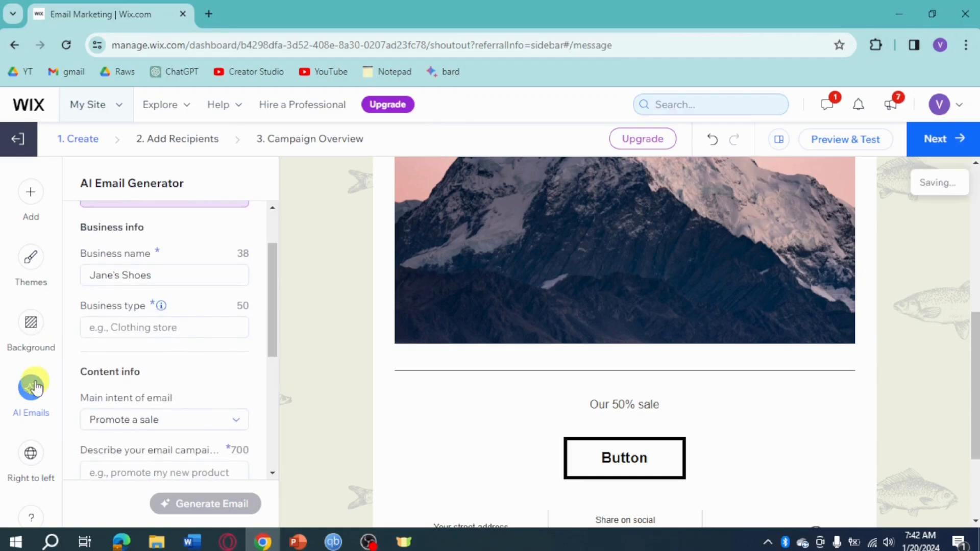
click(32, 454)
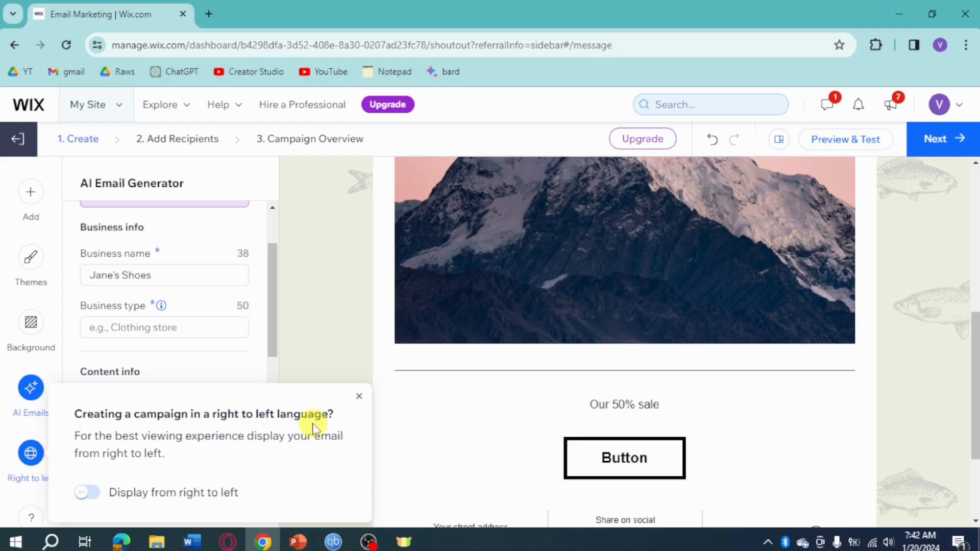
click(359, 396)
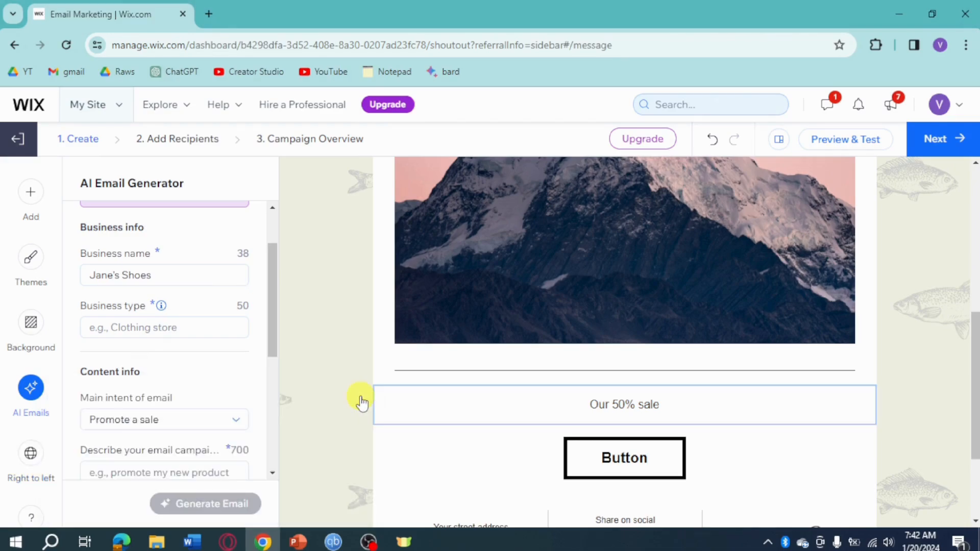
click(859, 148)
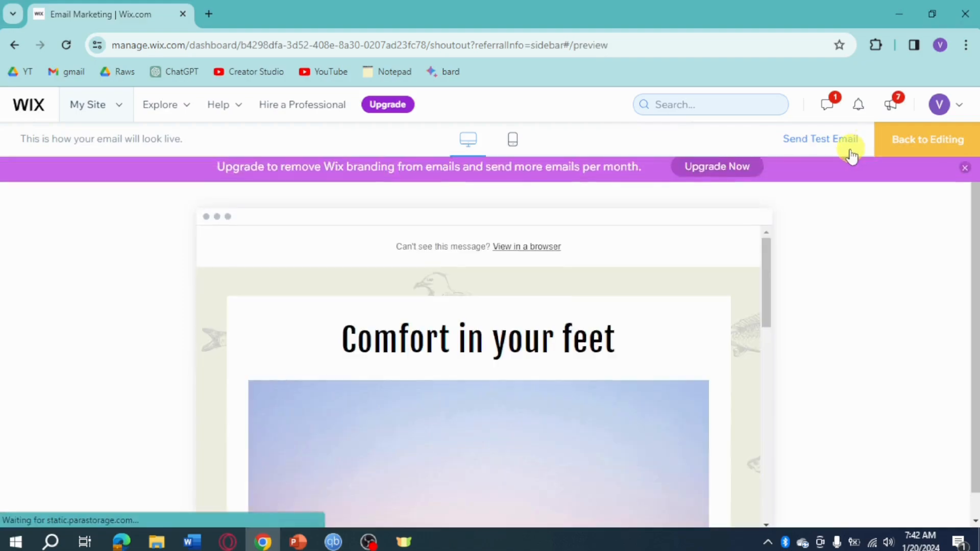
Fill the Send Test Email form with the Gmail recipient address and sender name Shoe Wix
scroll(564, 322, down, 15)
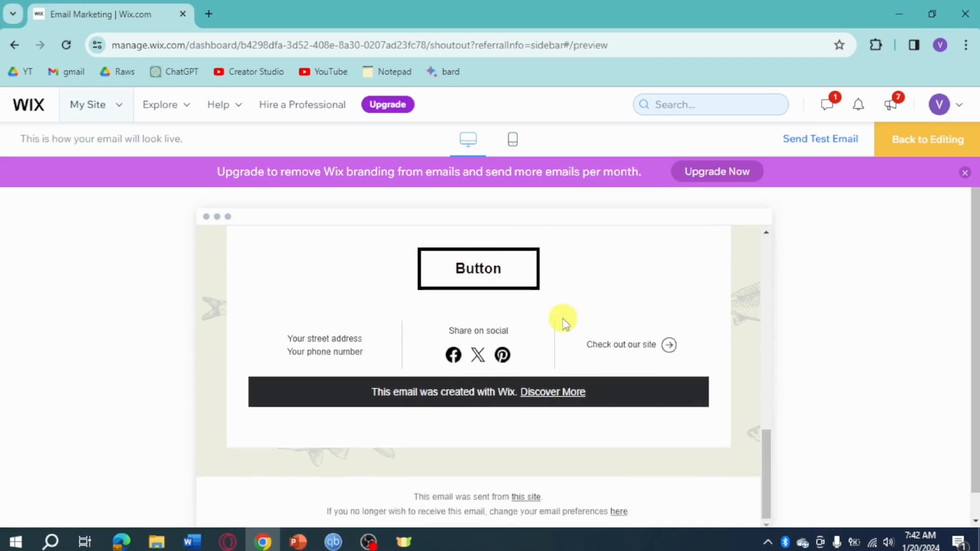
scroll(563, 322, up, 15)
click(832, 140)
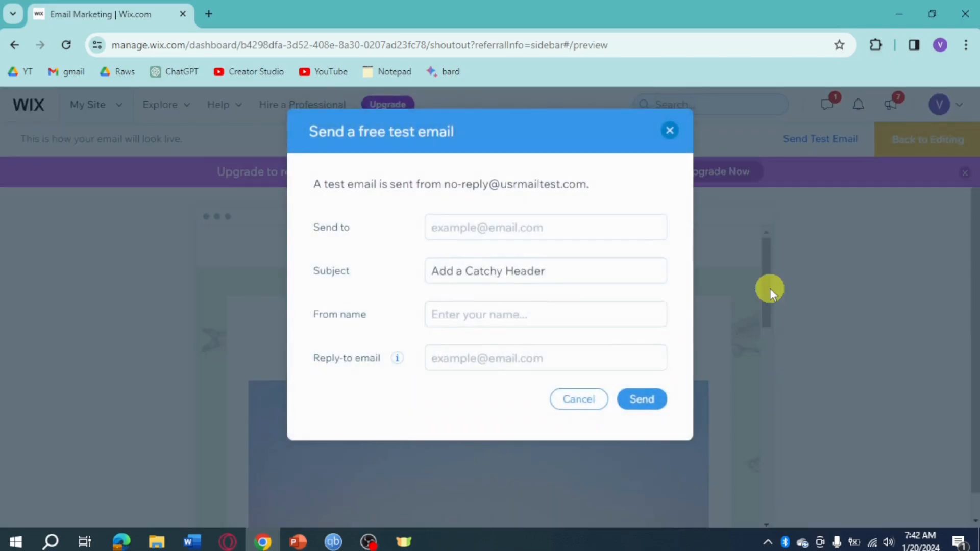
click(519, 221)
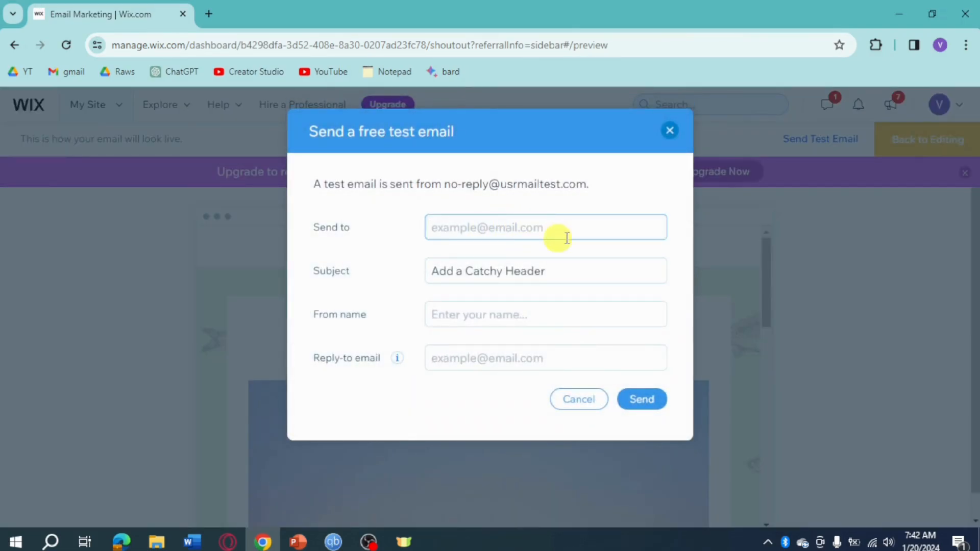
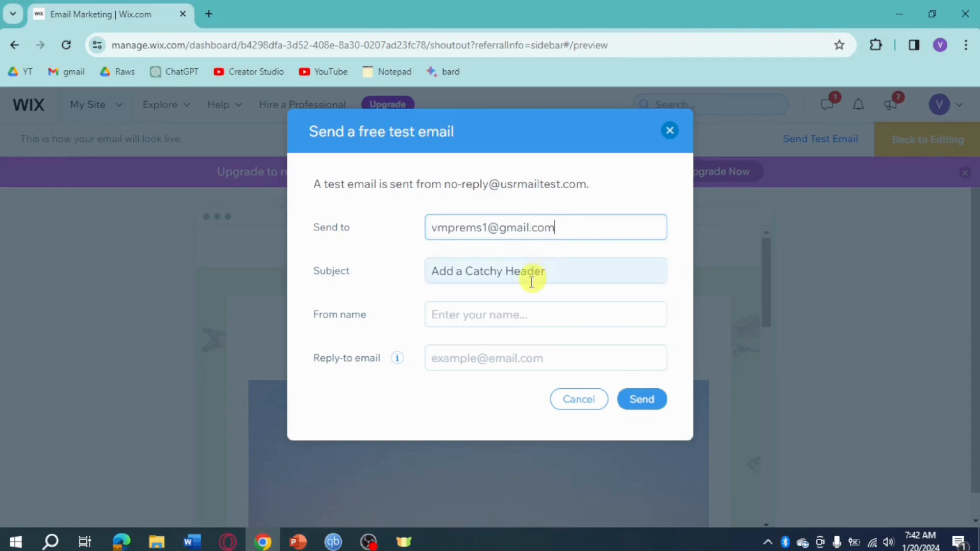
click(521, 315)
text(Shoe Wix)
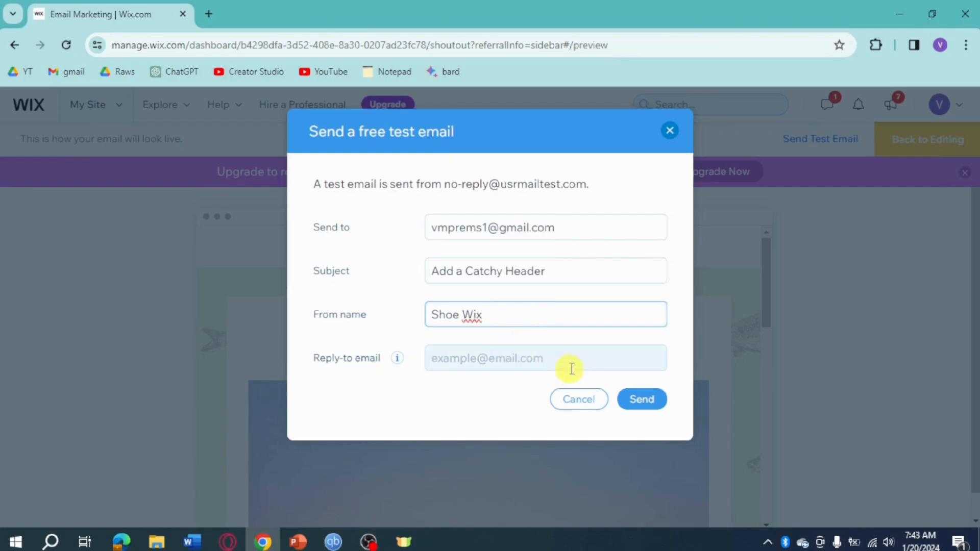
Add the missing Gmail reply-to address, send the test, and open Gmail in a new tab
click(644, 400)
click(547, 359)
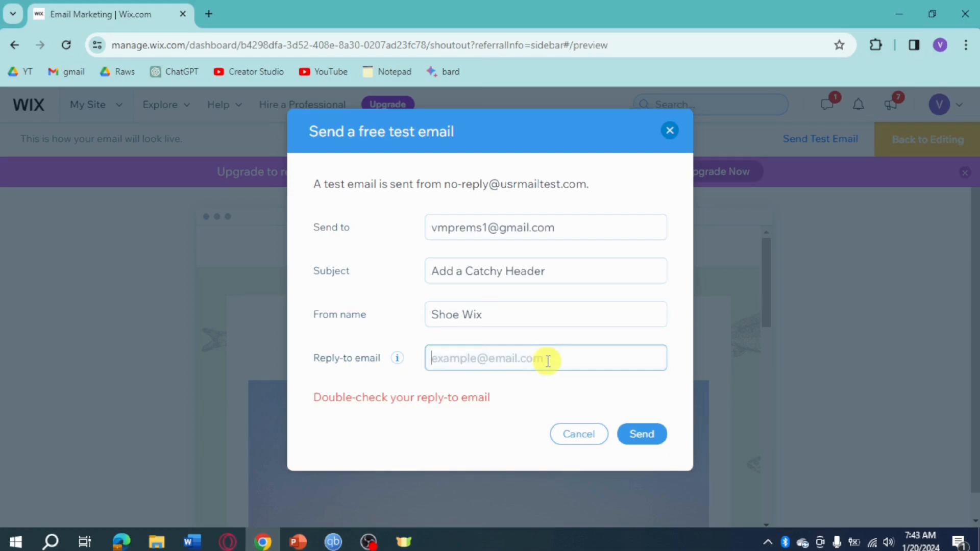
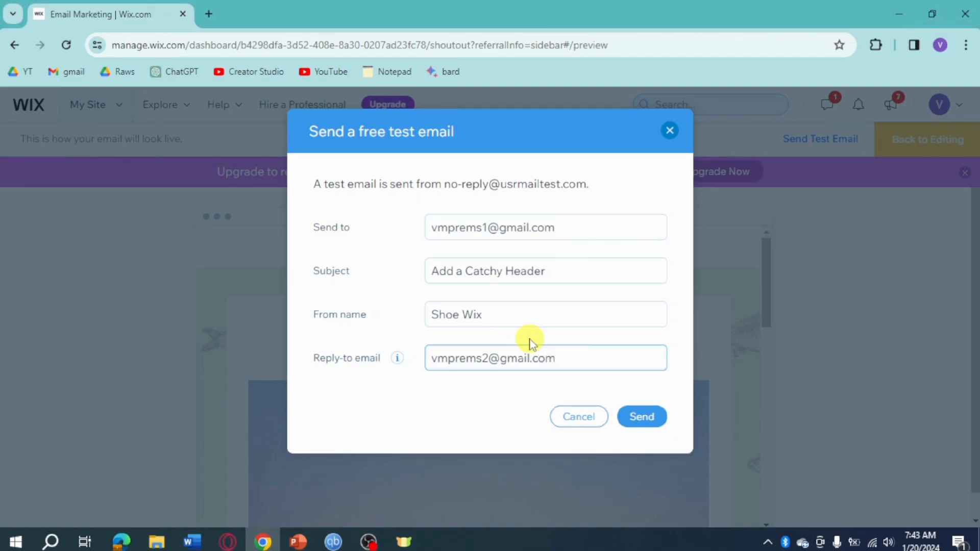
click(631, 419)
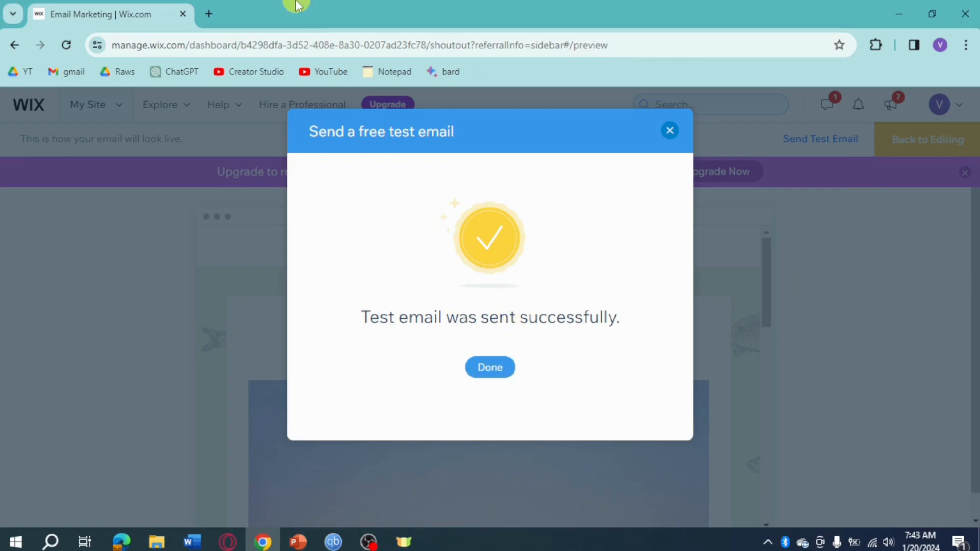
click(209, 14)
click(64, 71)
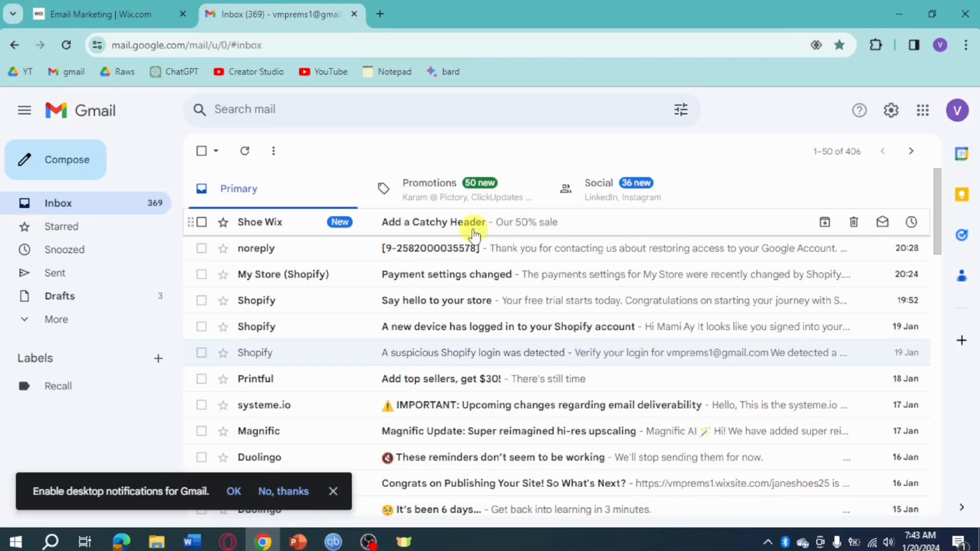
Review the test email's 'Comfort in your feet' header and fish background, then return to Wix
click(454, 224)
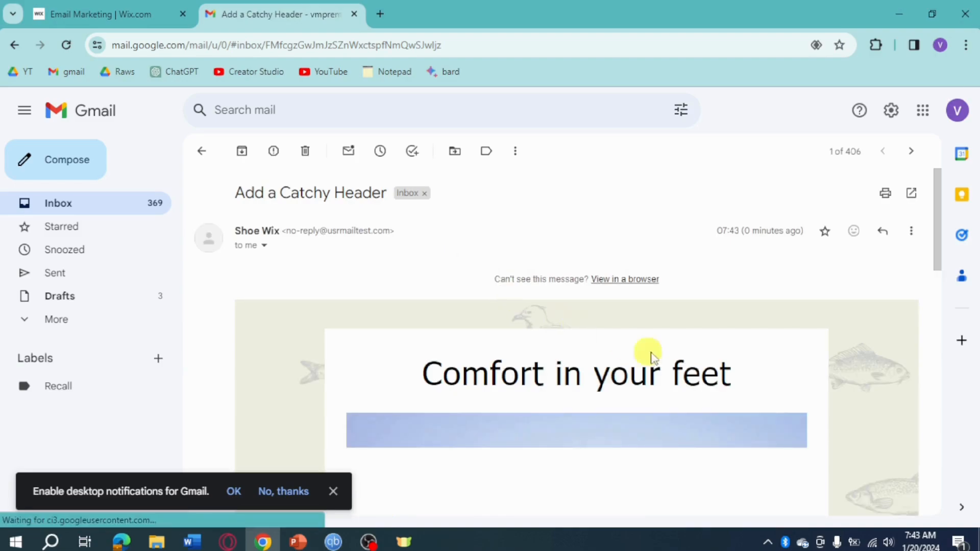
scroll(664, 356, down, 2)
scroll(672, 357, down, 8)
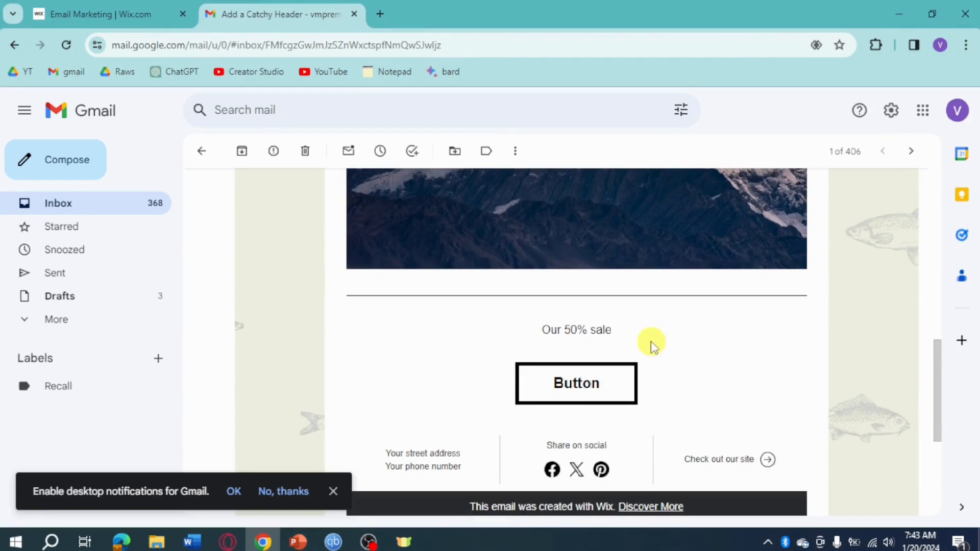
click(106, 6)
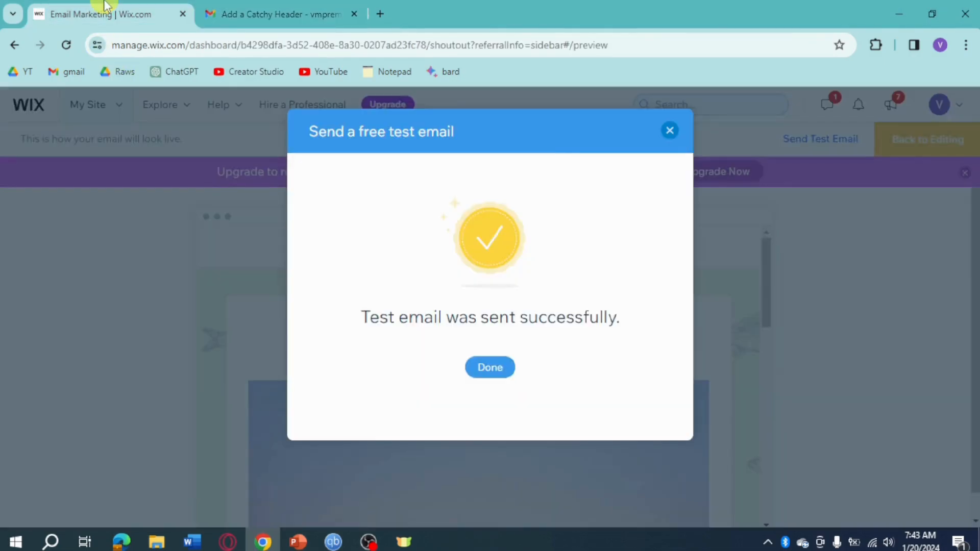
Return from the test preview to the editor and add the suggested Gmail contact as the recipient
click(671, 132)
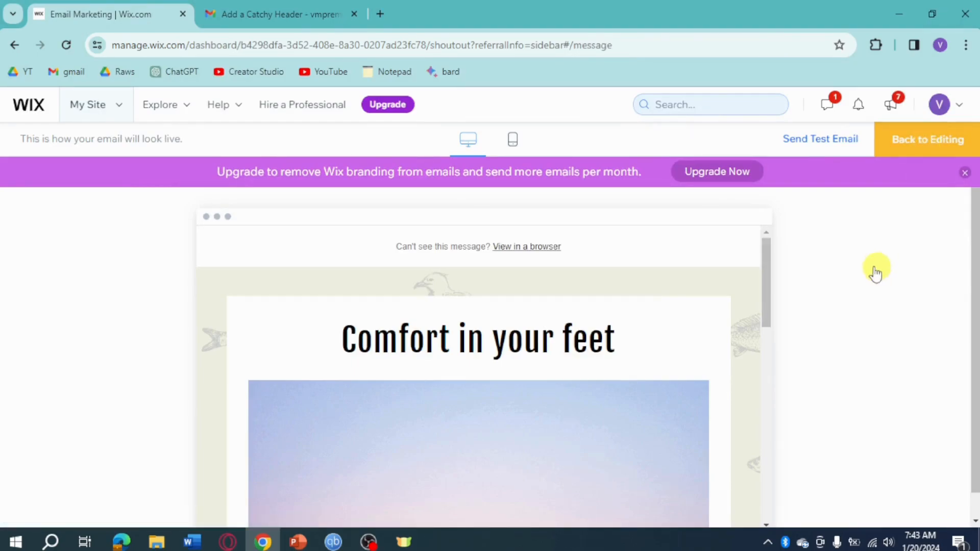
click(898, 143)
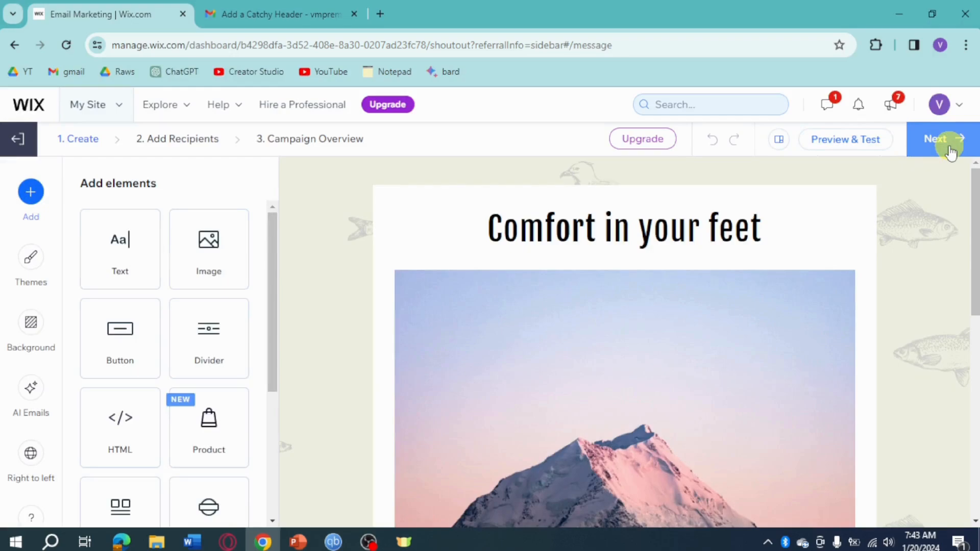
click(948, 153)
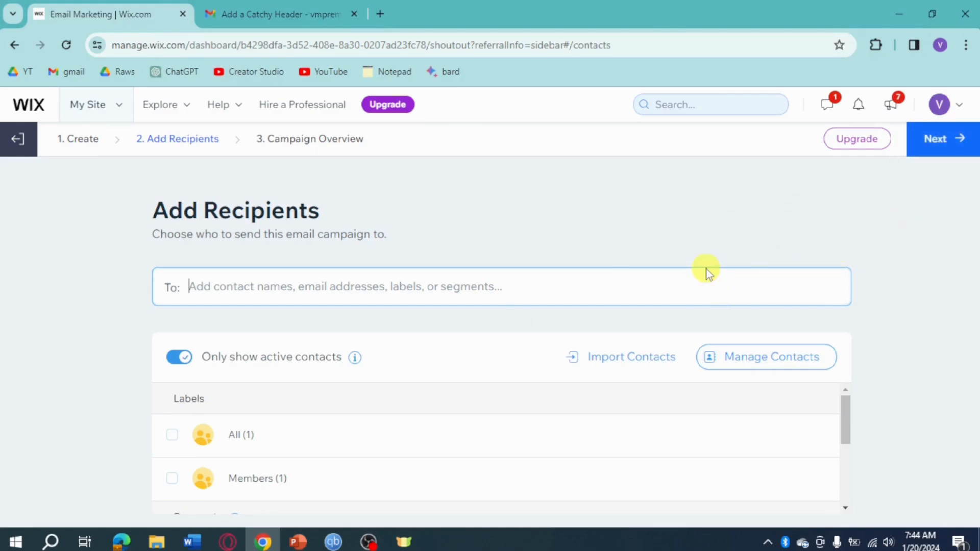
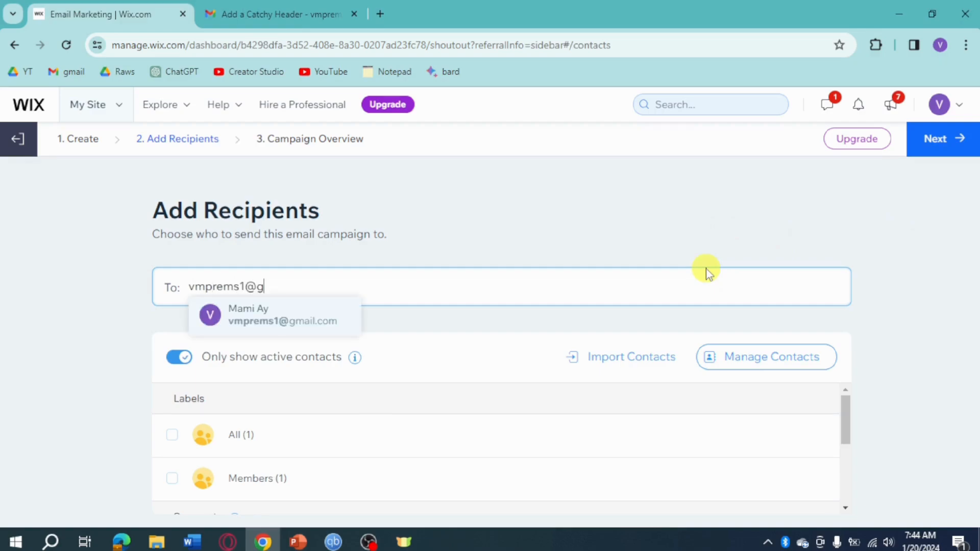
click(301, 320)
click(961, 142)
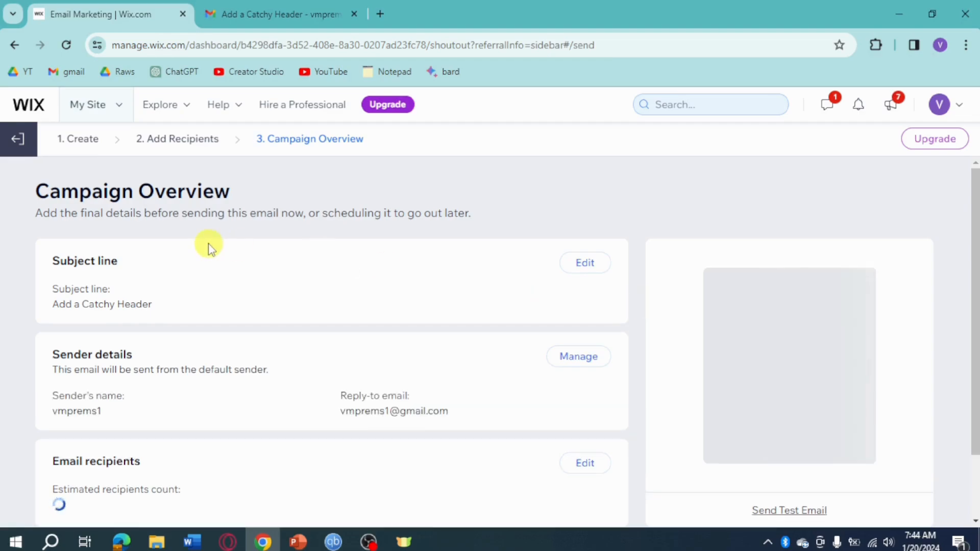
Scroll the Campaign Overview down to the Schedule and Send Now buttons
scroll(588, 299, down, 2)
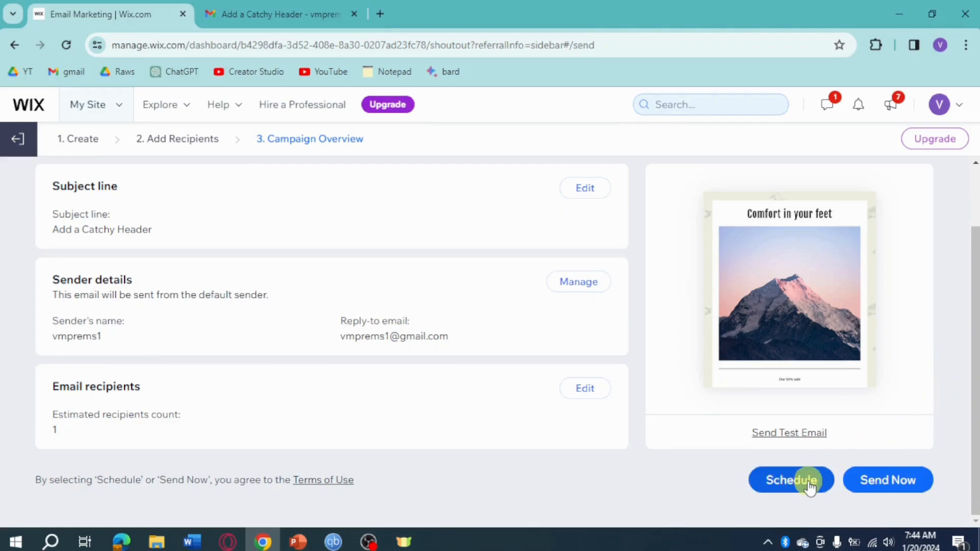
click(871, 485)
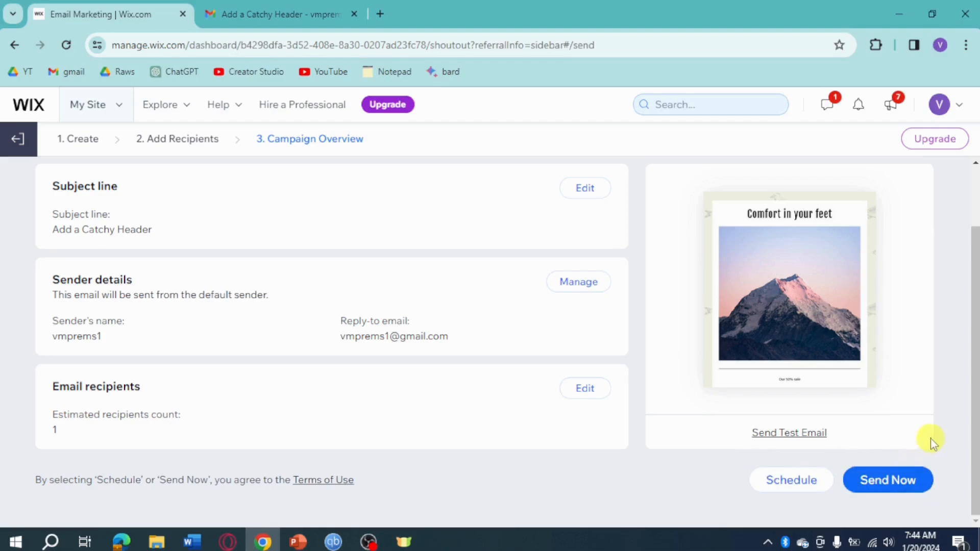